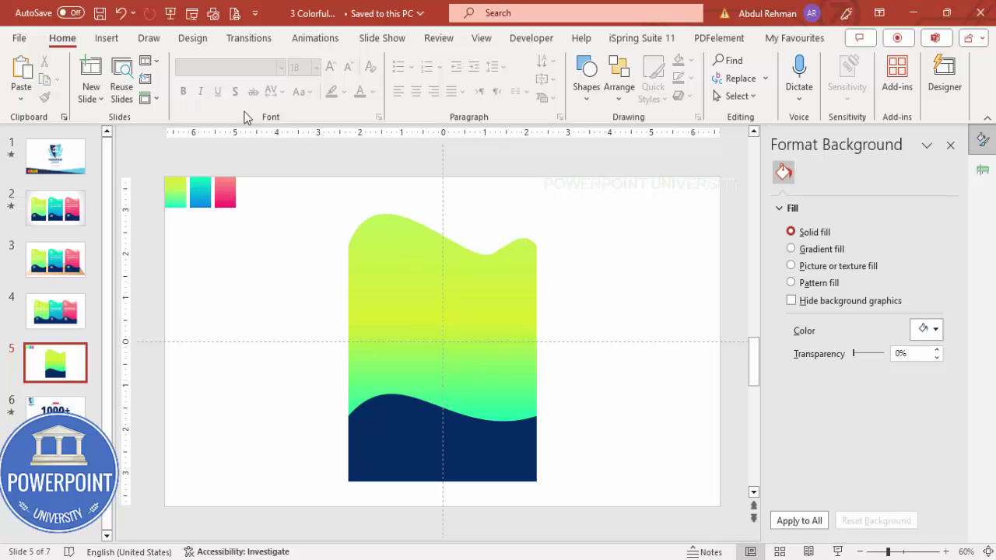
Draw a small oval at the card's top dip with no outline and a mint fill
{"action": "left_click", "coordinate": [107, 41]}
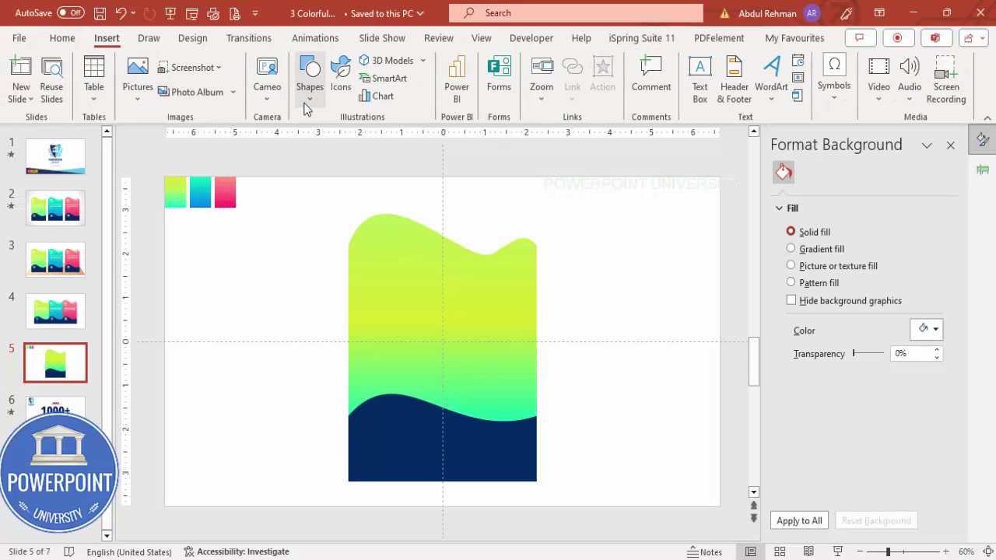
{"action": "left_click", "coordinate": [309, 78]}
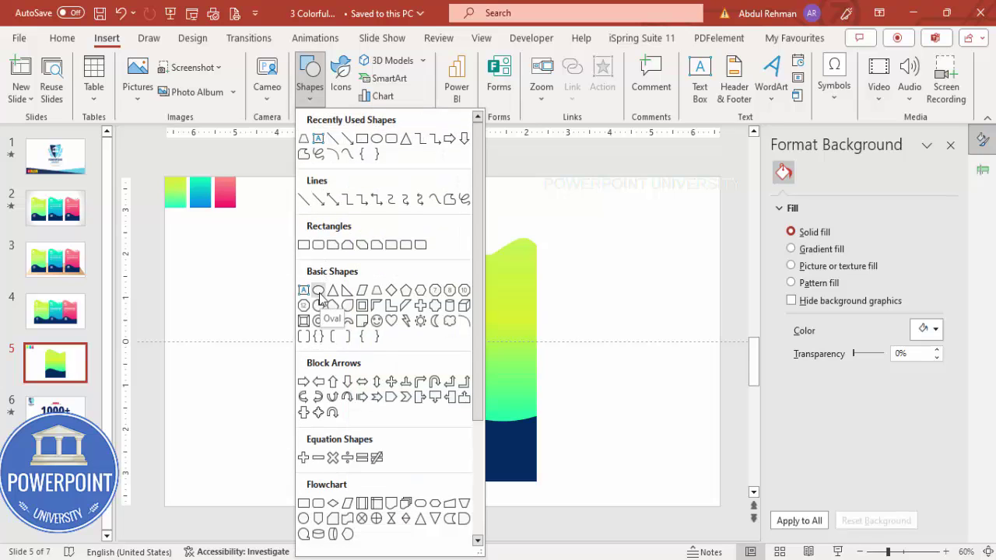
{"action": "left_click", "coordinate": [319, 291]}
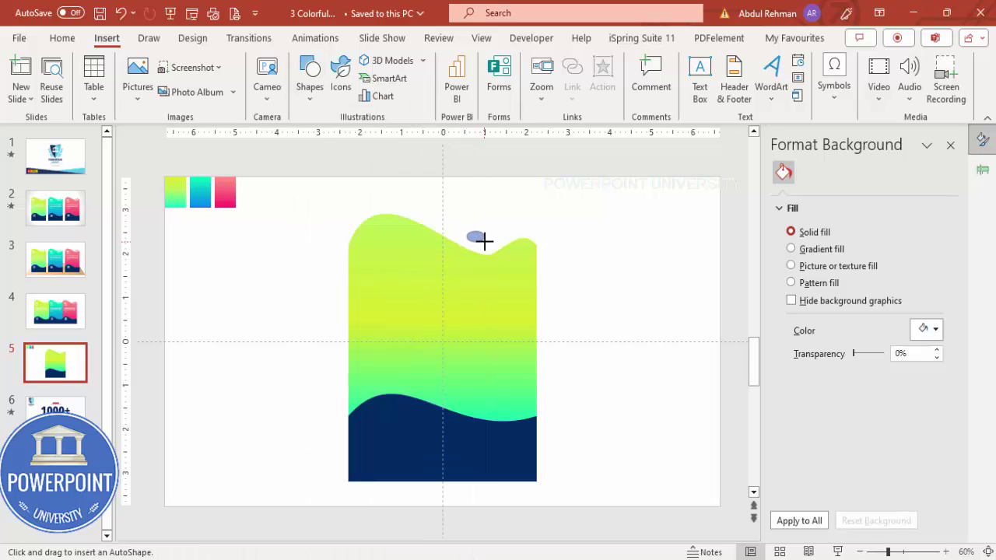
{"action": "left_click_drag", "start_coordinate": [485, 240], "coordinate": [485, 241]}
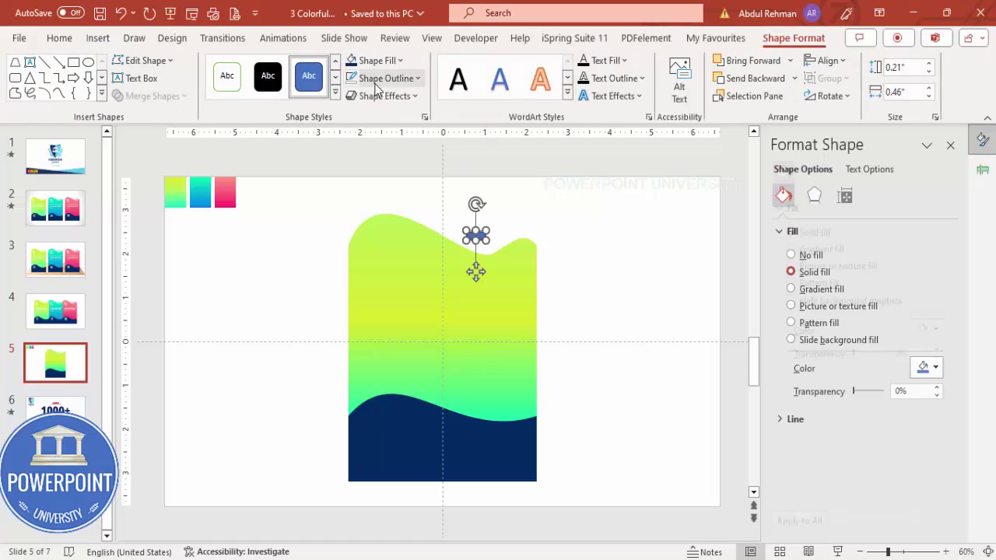
{"action": "left_click", "coordinate": [411, 78]}
{"action": "left_click", "coordinate": [416, 290]}
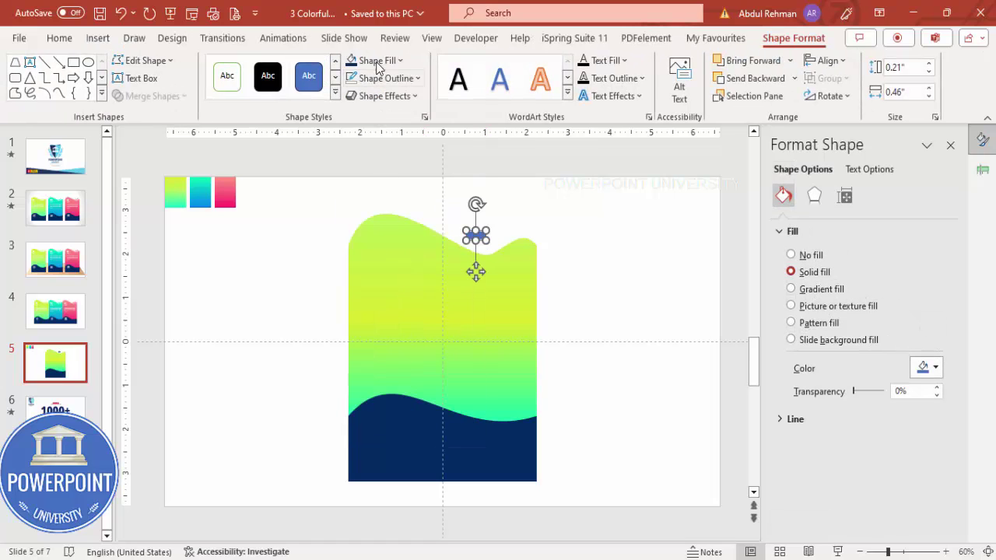
{"action": "left_click", "coordinate": [375, 60]}
{"action": "left_click", "coordinate": [350, 248]}
Tilt the leaf, copy it, and tilt the copy the opposite way beside it to form a sprout
{"action": "left_click_drag", "start_coordinate": [470, 277], "coordinate": [459, 274]}
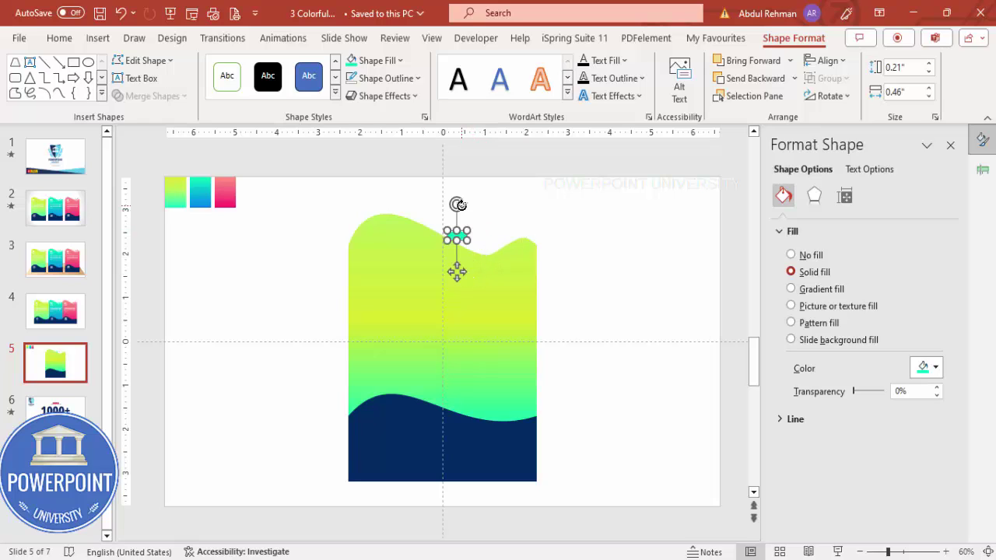
{"action": "left_click_drag", "start_coordinate": [459, 205], "coordinate": [471, 209]}
{"action": "left_click_drag", "start_coordinate": [441, 270], "coordinate": [514, 204]}
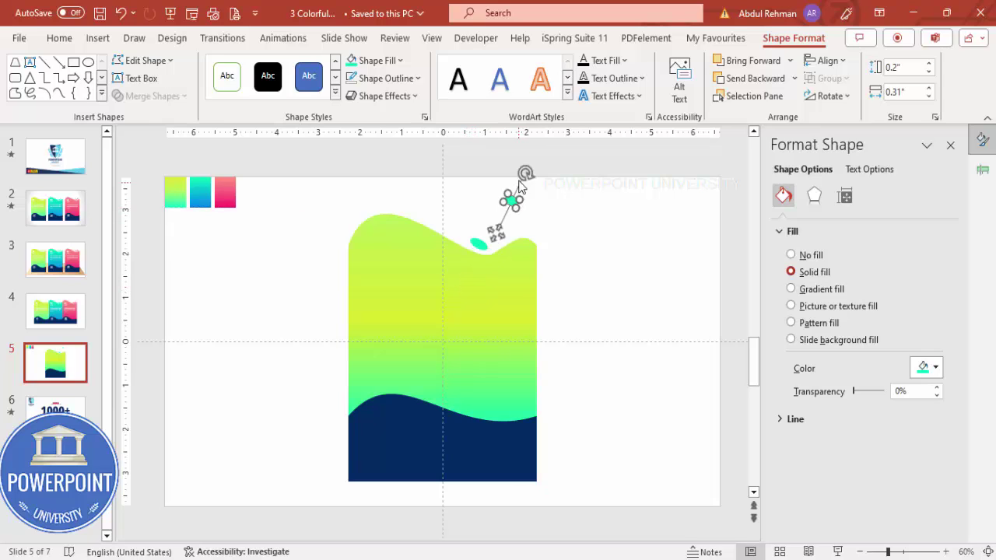
{"action": "left_click_drag", "start_coordinate": [527, 171], "coordinate": [491, 178]}
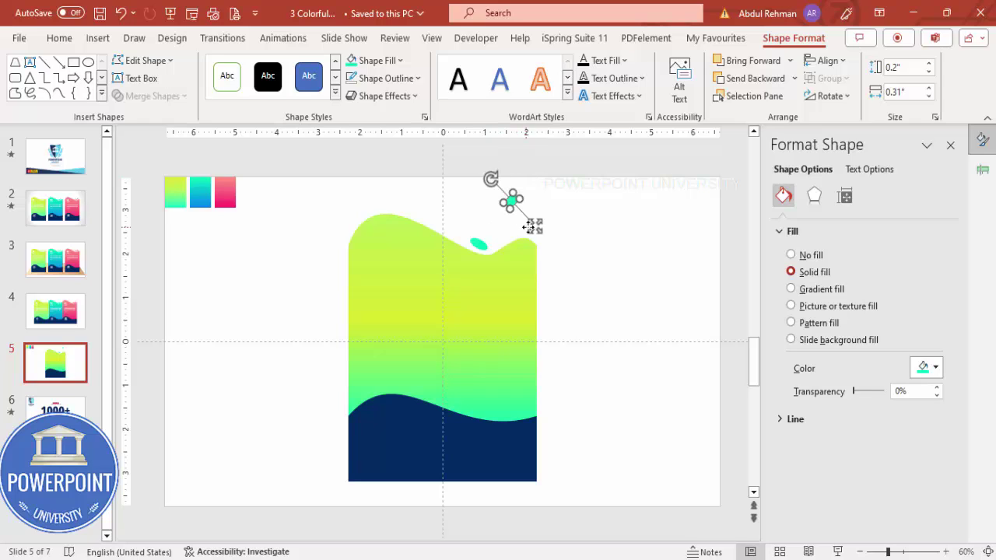
{"action": "left_click_drag", "start_coordinate": [529, 226], "coordinate": [539, 265]}
{"action": "key", "text": "ctrl+Left"}
{"action": "key", "text": "ctrl+Left"}
{"action": "key", "text": "ctrl+Left"}
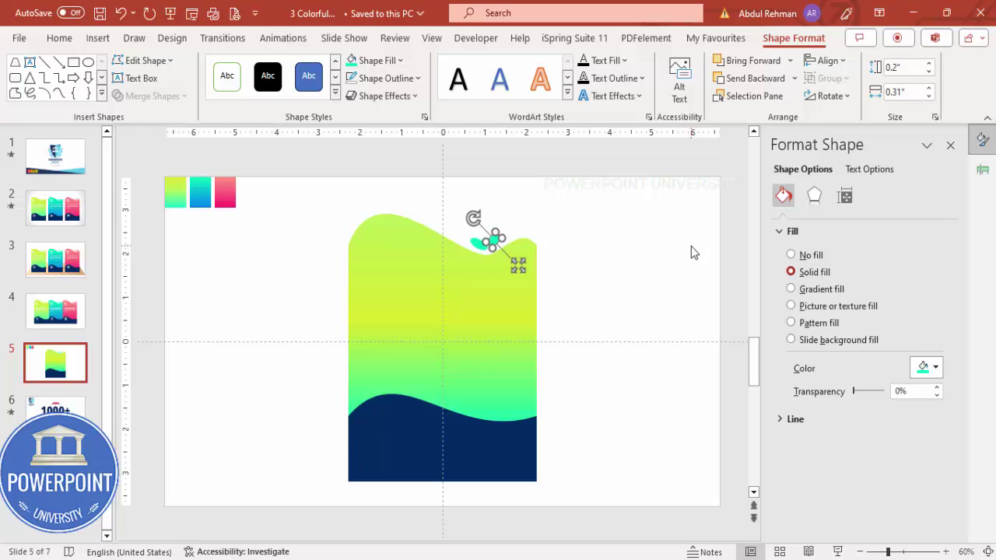
{"action": "left_click", "coordinate": [585, 208]}
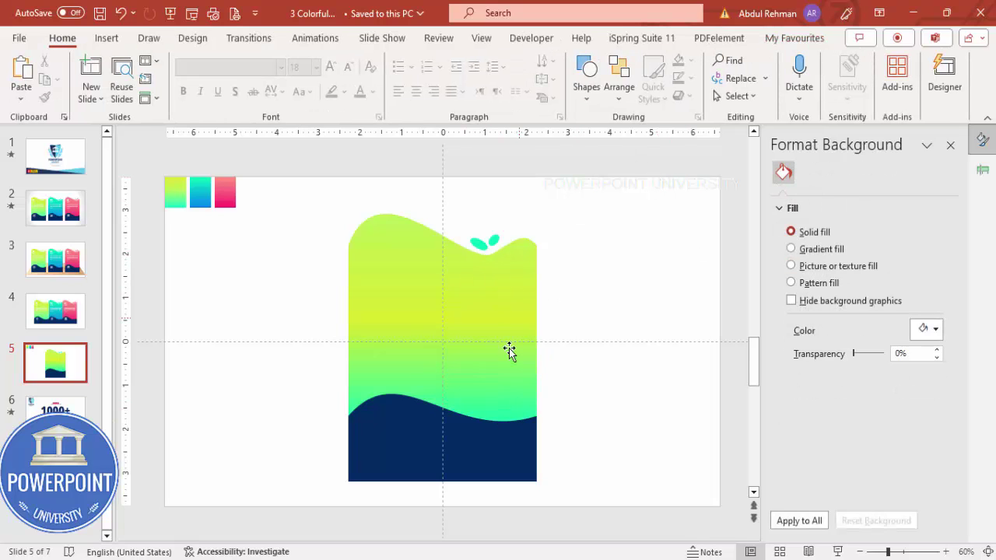
Group the card's shapes, duplicate it into three cards, and group the three together
{"action": "left_click_drag", "start_coordinate": [577, 495], "coordinate": [292, 168]}
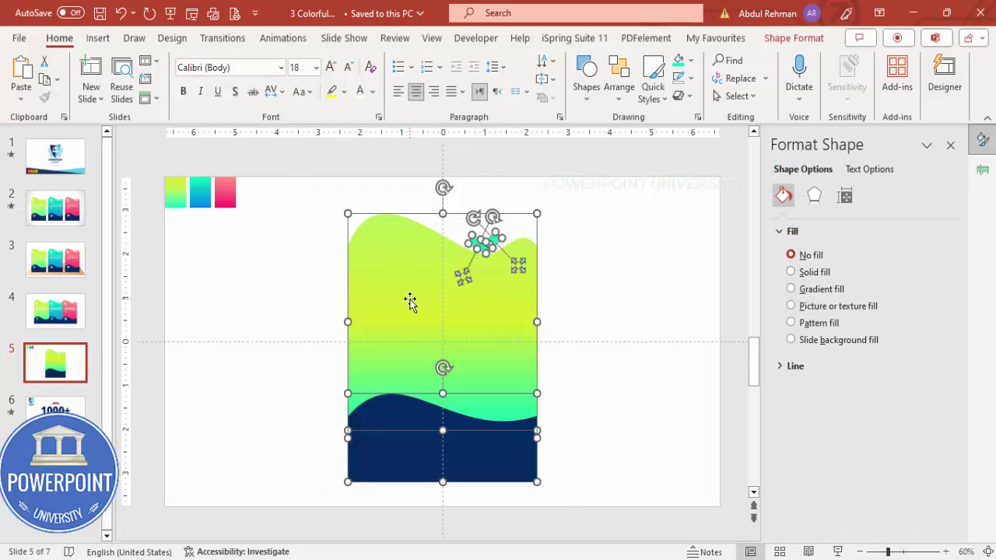
{"action": "key", "text": "ctrl+g"}
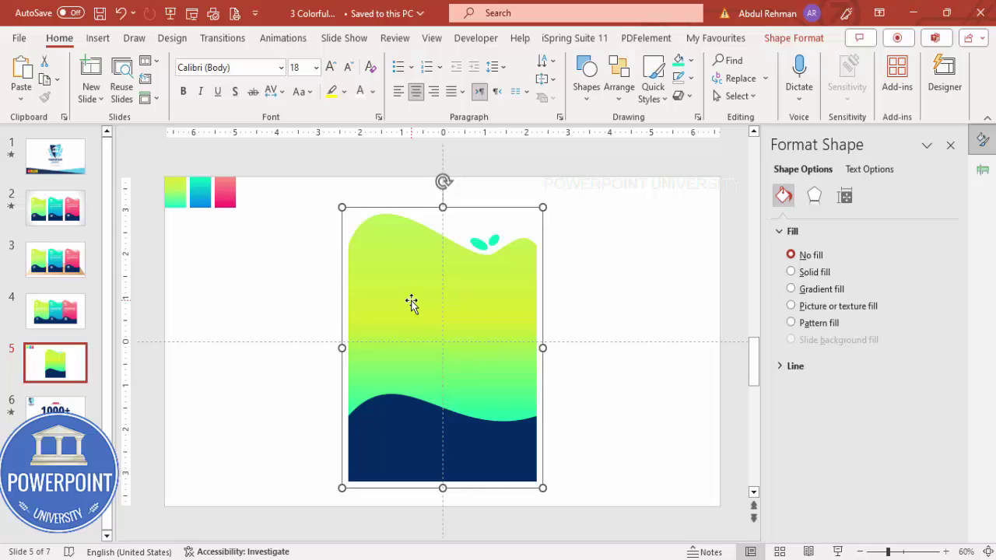
{"action": "left_click_drag", "start_coordinate": [413, 296], "coordinate": [656, 308]}
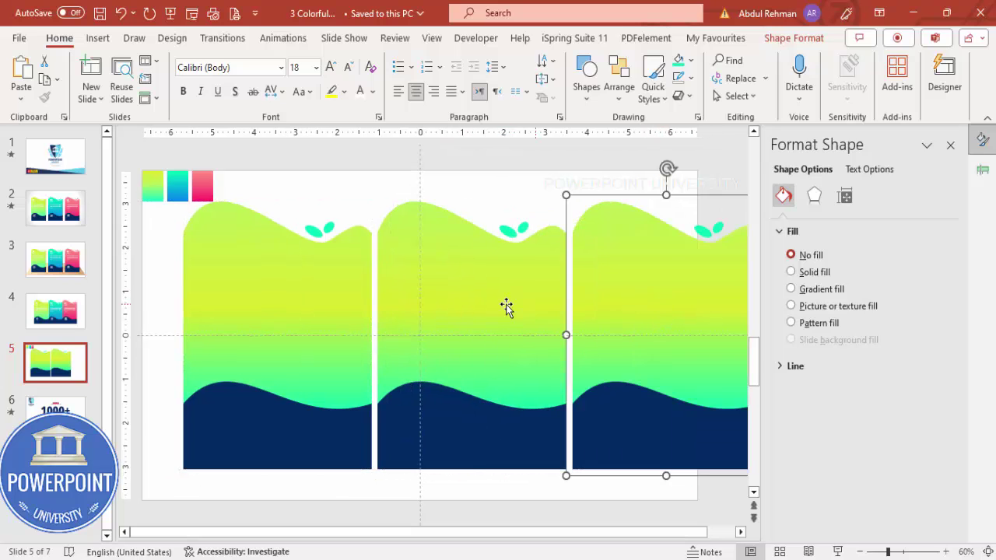
{"action": "left_click", "coordinate": [502, 307]}
{"action": "left_click", "coordinate": [319, 303], "text": "shift"}
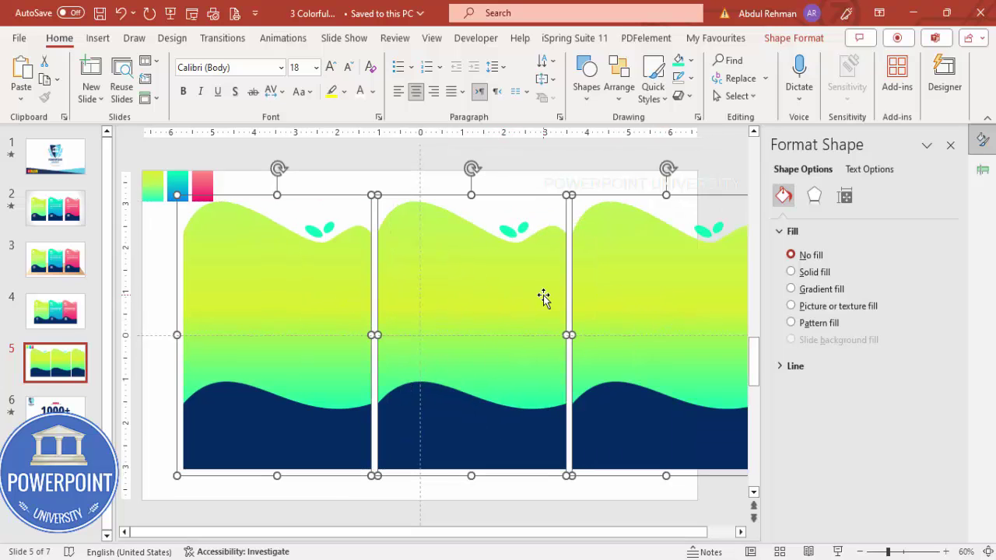
{"action": "key", "text": "ctrl+g"}
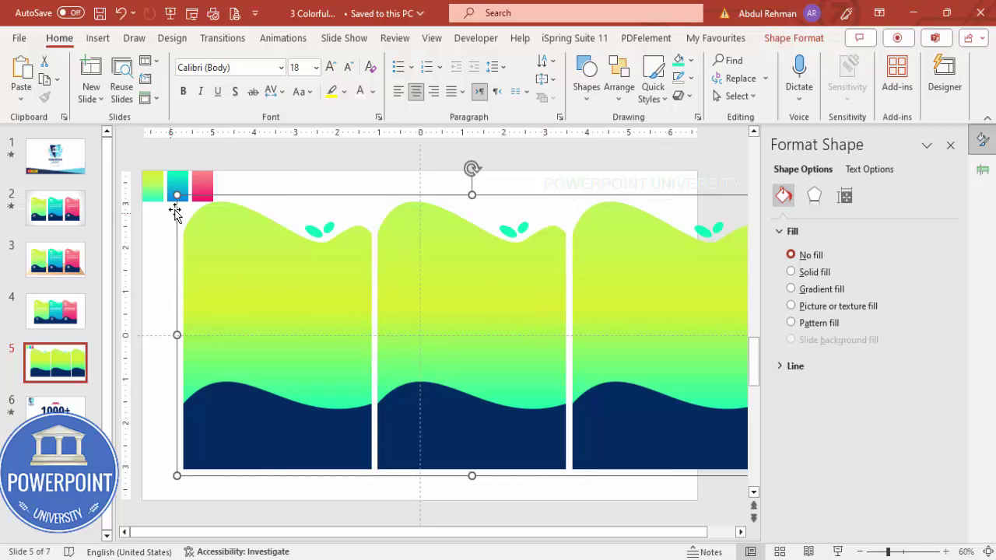
Resize and stretch the three-card group so it fills the slide width
{"action": "left_click_drag", "start_coordinate": [176, 194], "coordinate": [238, 223]}
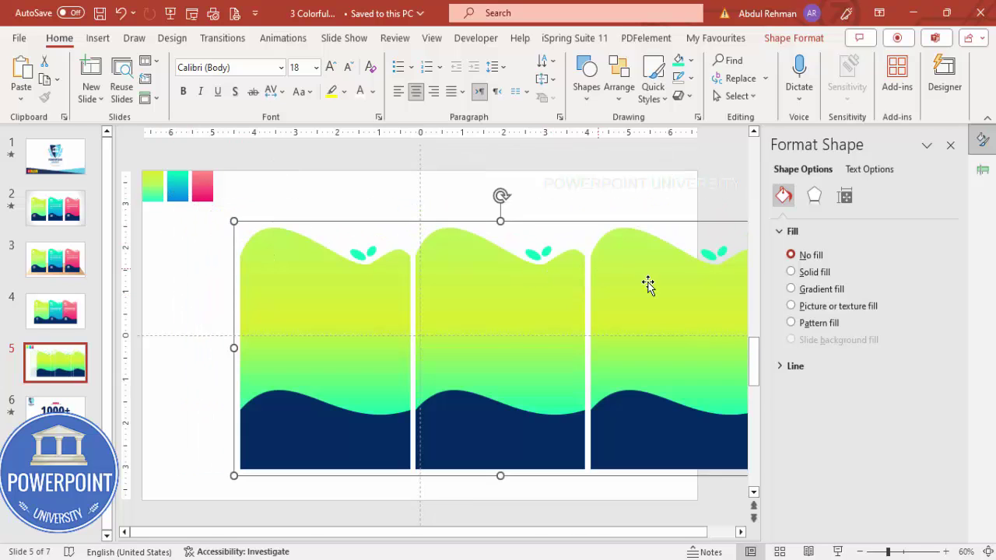
{"action": "left_click_drag", "start_coordinate": [647, 283], "coordinate": [527, 270]}
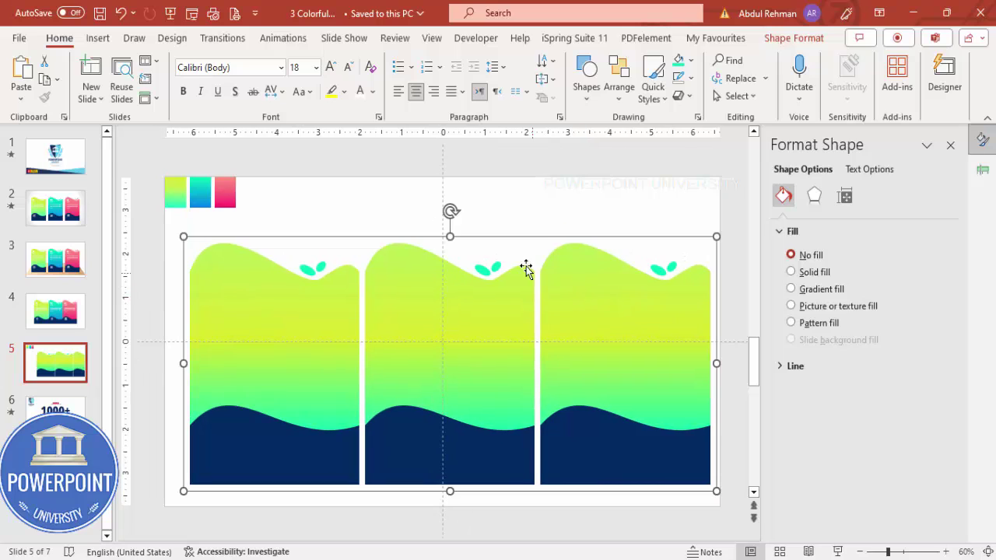
{"action": "left_click_drag", "start_coordinate": [449, 238], "coordinate": [449, 216]}
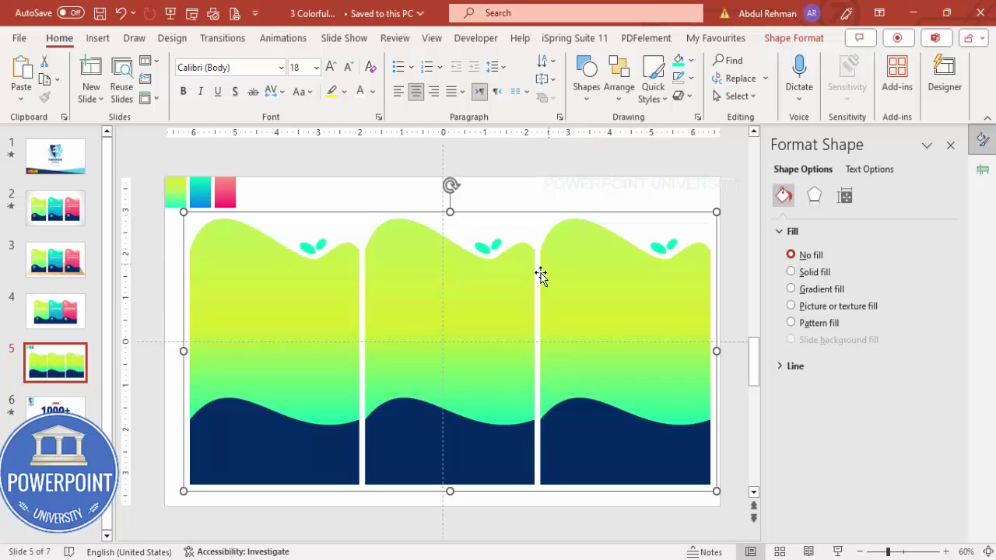
{"action": "left_click", "coordinate": [538, 277]}
Ungroup the three cards, then break each card into its separate pieces
{"action": "left_click", "coordinate": [482, 296]}
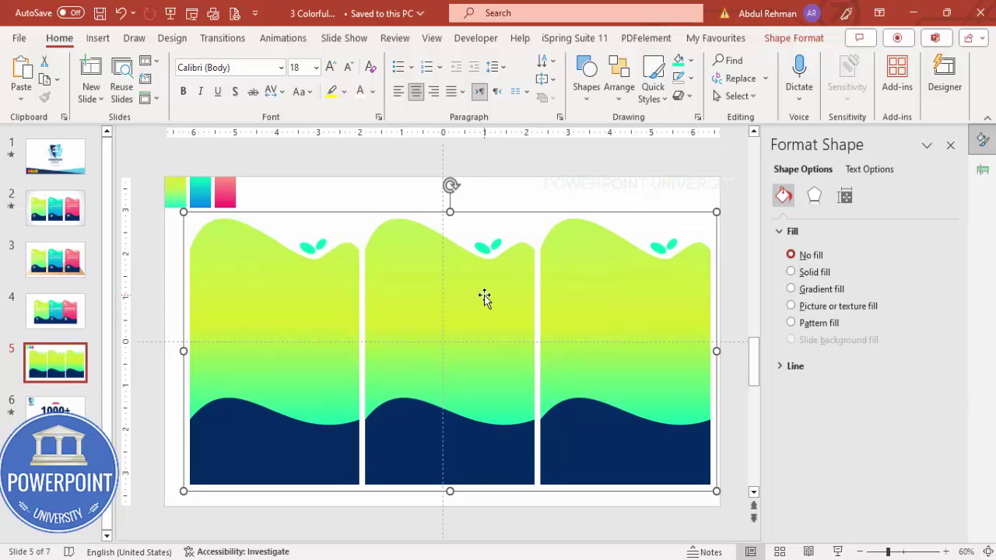
{"action": "key", "text": "ctrl+shift+g"}
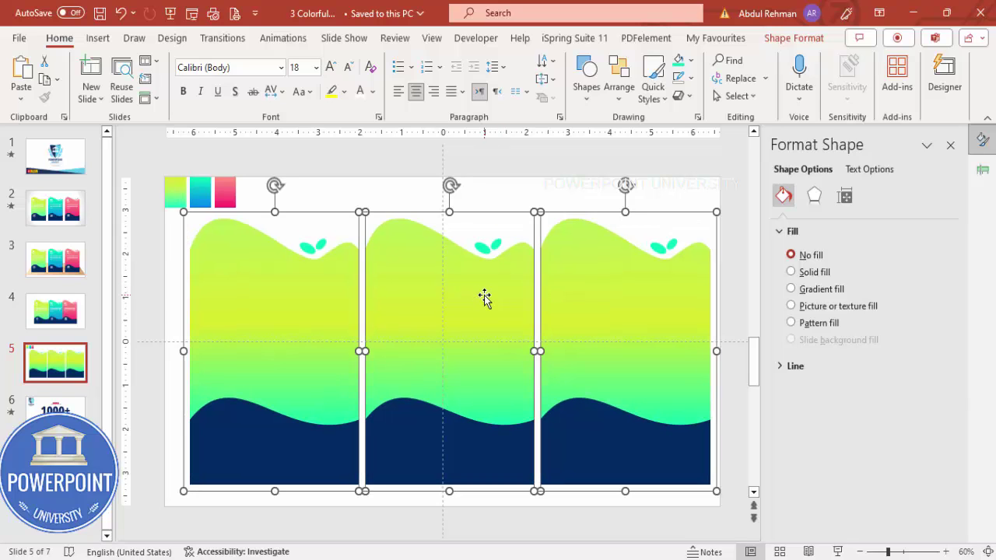
{"action": "left_click", "coordinate": [418, 209]}
{"action": "left_click", "coordinate": [283, 276]}
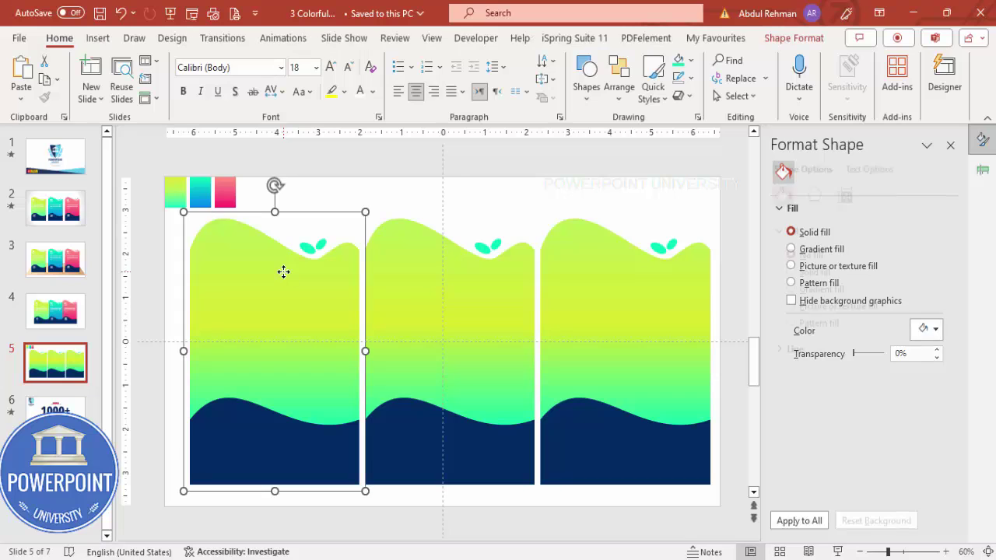
{"action": "left_click", "coordinate": [403, 291], "text": "shift"}
{"action": "left_click", "coordinate": [595, 305], "text": "shift"}
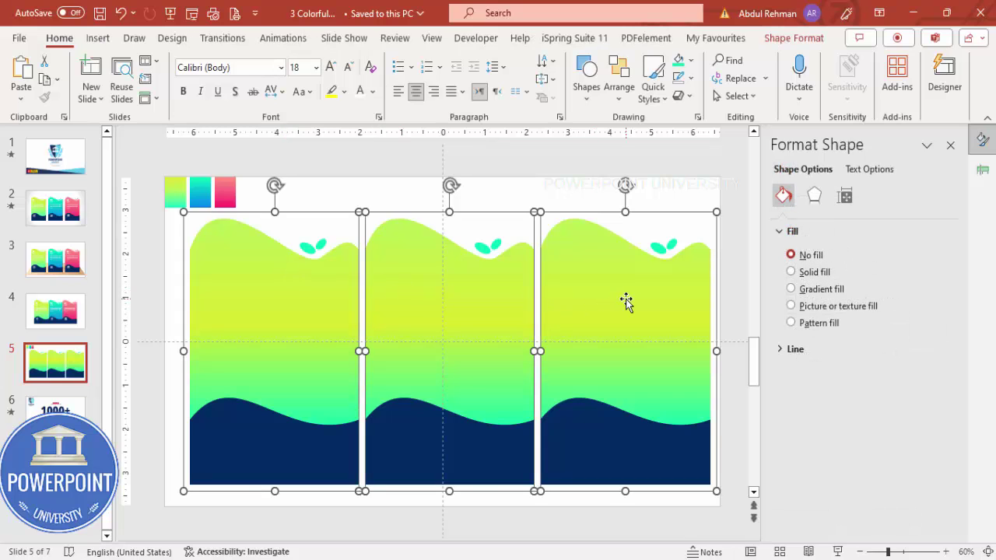
{"action": "key", "text": "ctrl+shift+g"}
Copy the cyan swatch's gradient onto the middle card and the pink swatch's onto the third card
{"action": "key", "text": "Escape"}
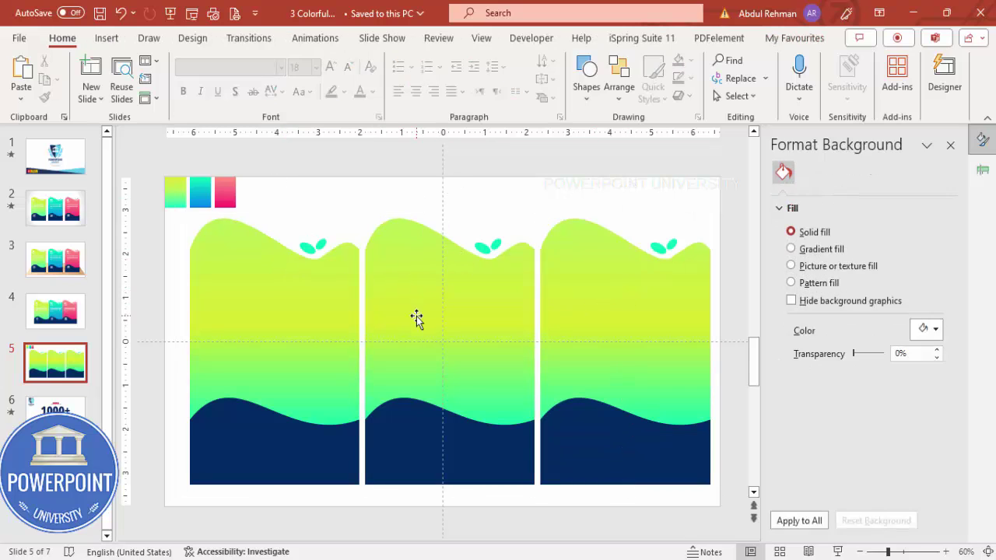
{"action": "left_click", "coordinate": [417, 316]}
{"action": "scroll", "coordinate": [200, 195], "scroll_direction": "up", "scroll_amount": 1}
{"action": "left_click", "coordinate": [202, 196]}
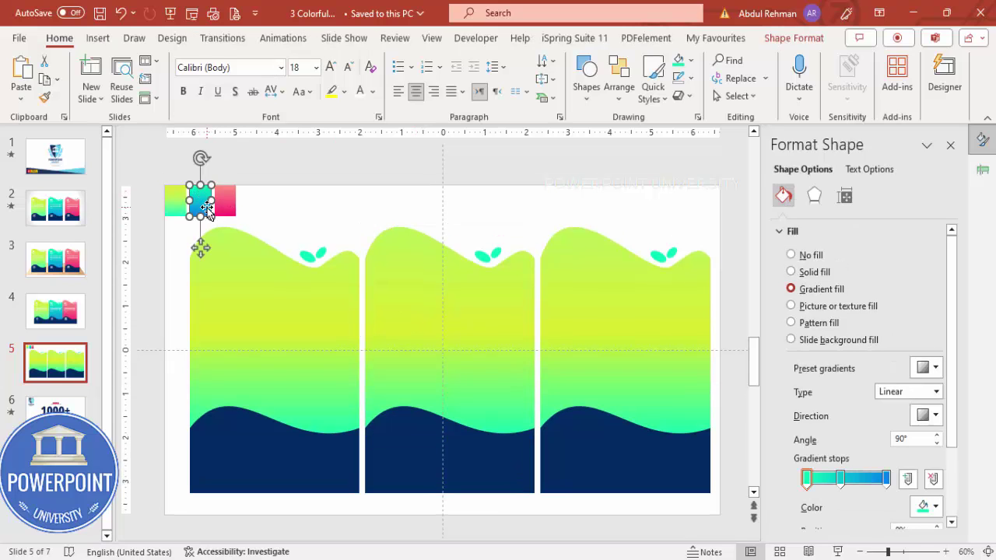
{"action": "left_click", "coordinate": [44, 99]}
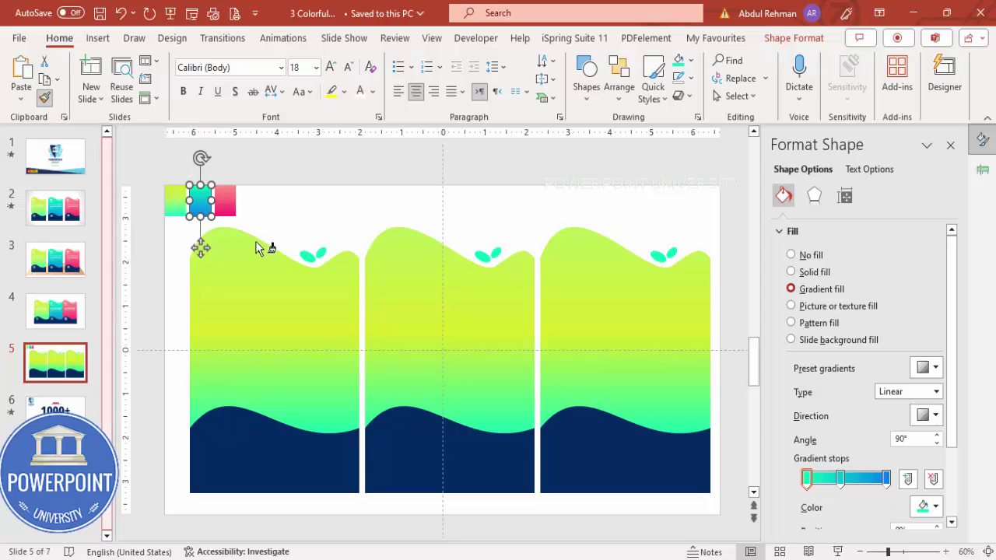
{"action": "scroll", "coordinate": [408, 300], "scroll_direction": "down", "scroll_amount": 1}
{"action": "left_click", "coordinate": [406, 298]}
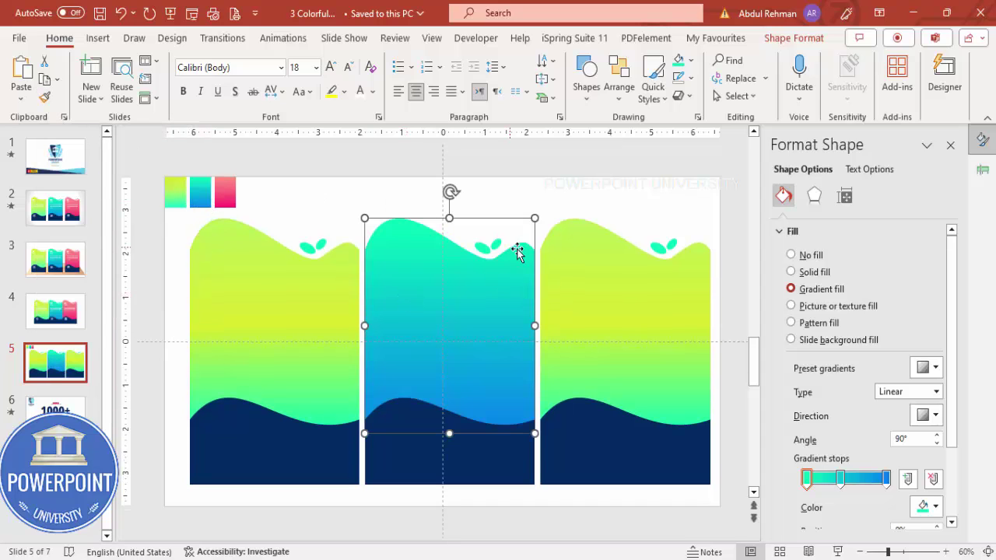
{"action": "left_click", "coordinate": [225, 195]}
{"action": "scroll", "coordinate": [225, 201], "scroll_direction": "up", "scroll_amount": 1}
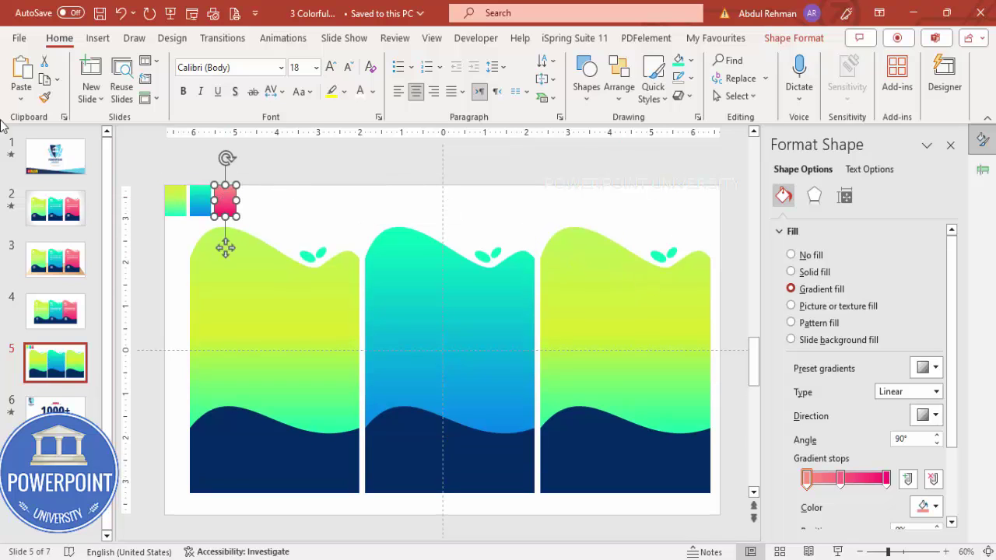
{"action": "left_click", "coordinate": [45, 99]}
{"action": "scroll", "coordinate": [564, 275], "scroll_direction": "down", "scroll_amount": 1}
{"action": "left_click", "coordinate": [564, 273]}
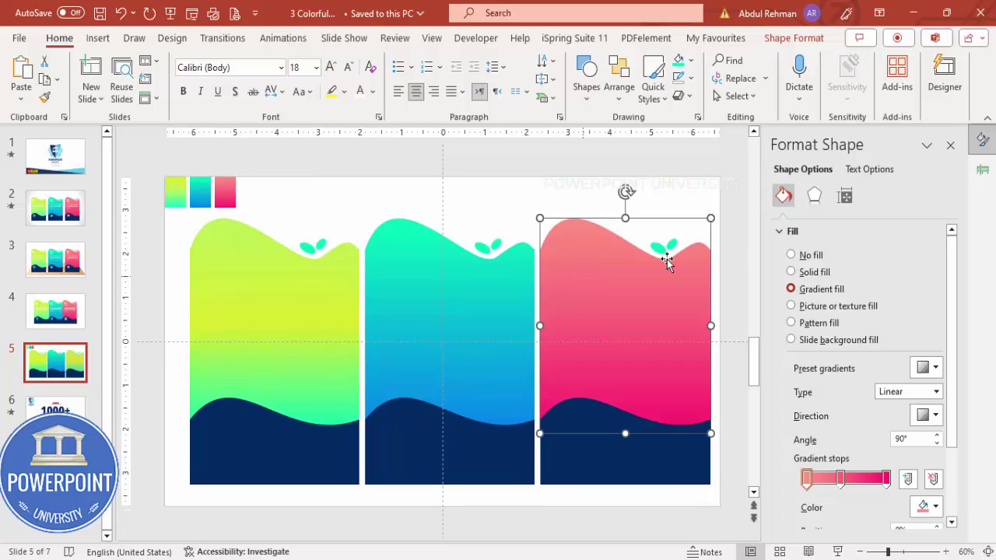
Eyedropper the middle leaf to the card's blue, tilt it, and give the right leaf the card's pink
{"action": "left_click", "coordinate": [482, 247]}
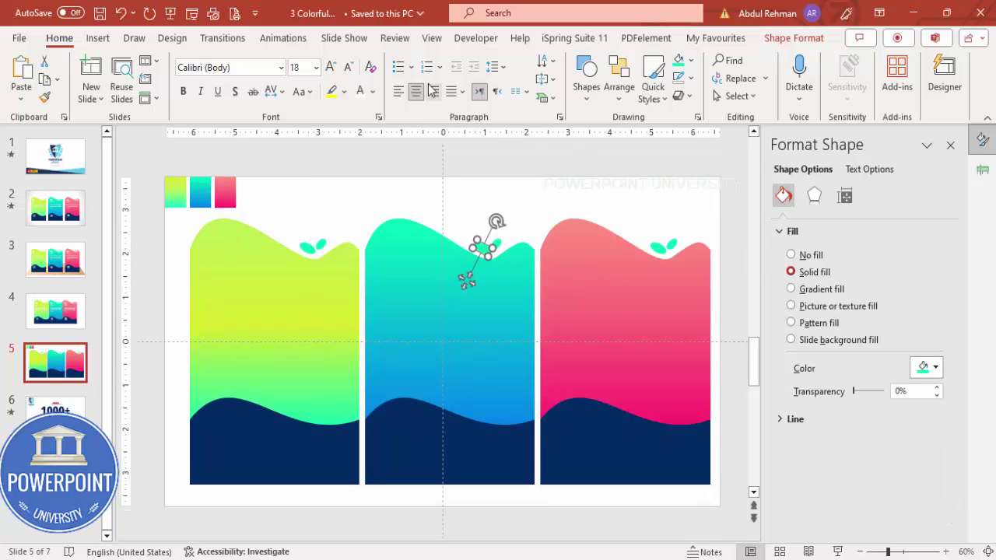
{"action": "left_click", "coordinate": [690, 60]}
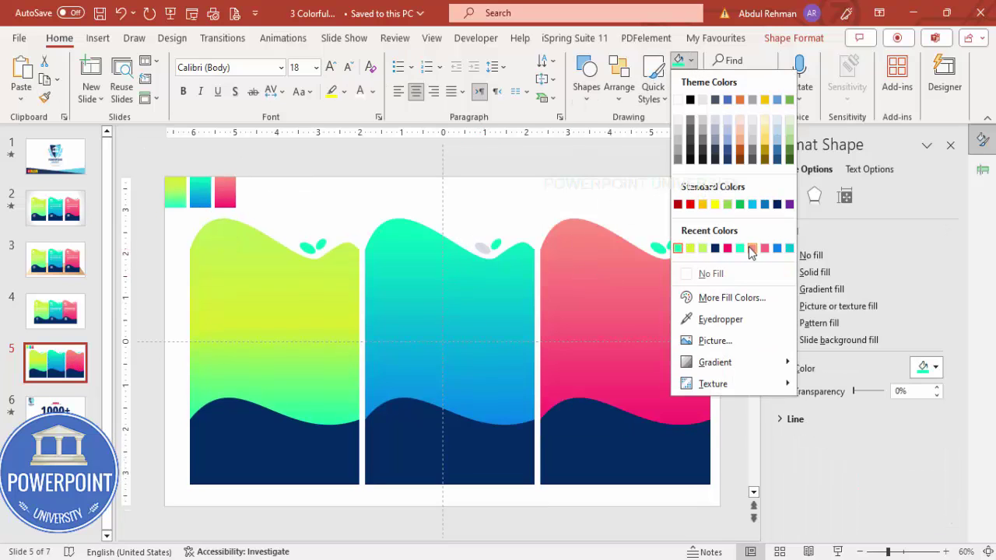
{"action": "left_click", "coordinate": [719, 320]}
{"action": "left_click", "coordinate": [499, 401]}
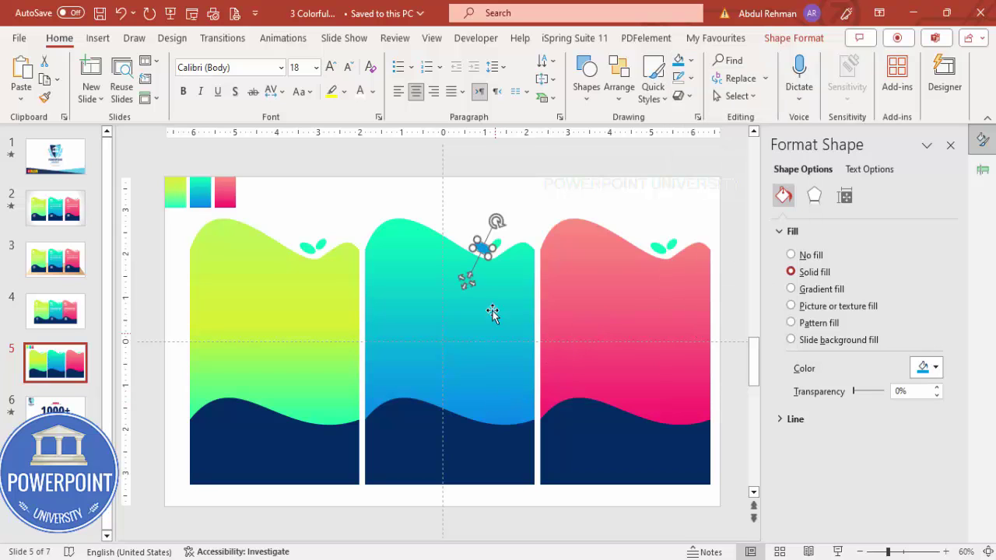
{"action": "left_click_drag", "start_coordinate": [496, 223], "coordinate": [476, 224]}
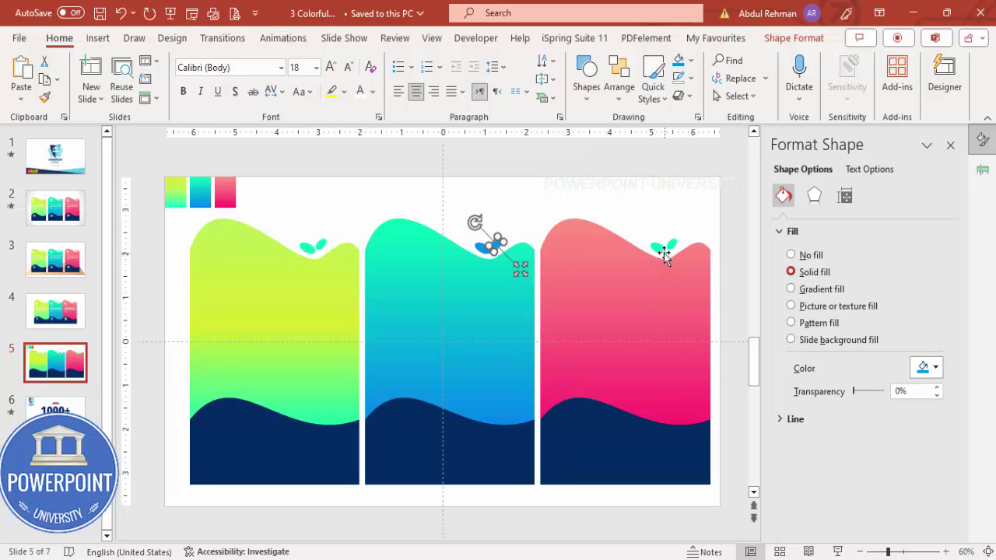
{"action": "left_click", "coordinate": [662, 249]}
{"action": "left_click", "coordinate": [690, 60]}
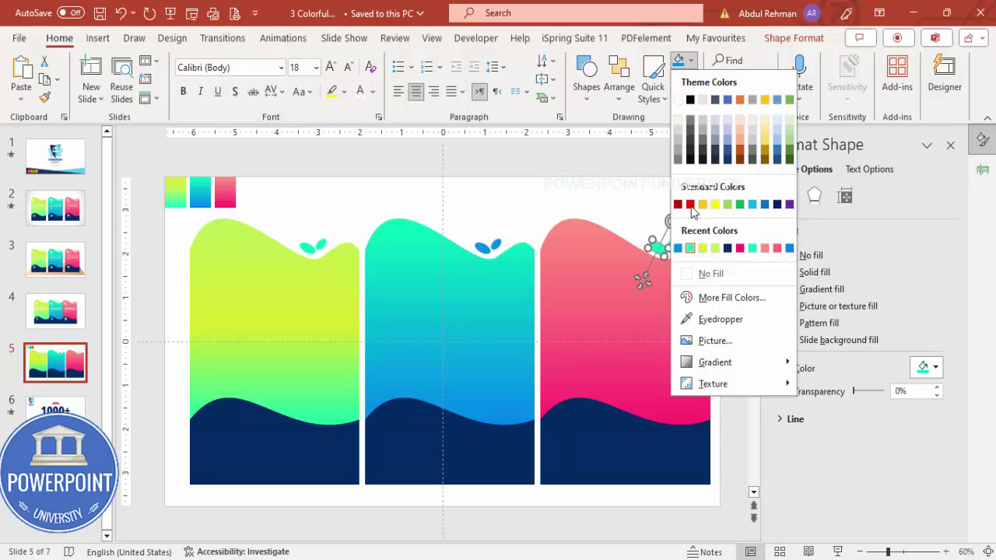
{"action": "left_click", "coordinate": [693, 320]}
{"action": "left_click", "coordinate": [679, 352]}
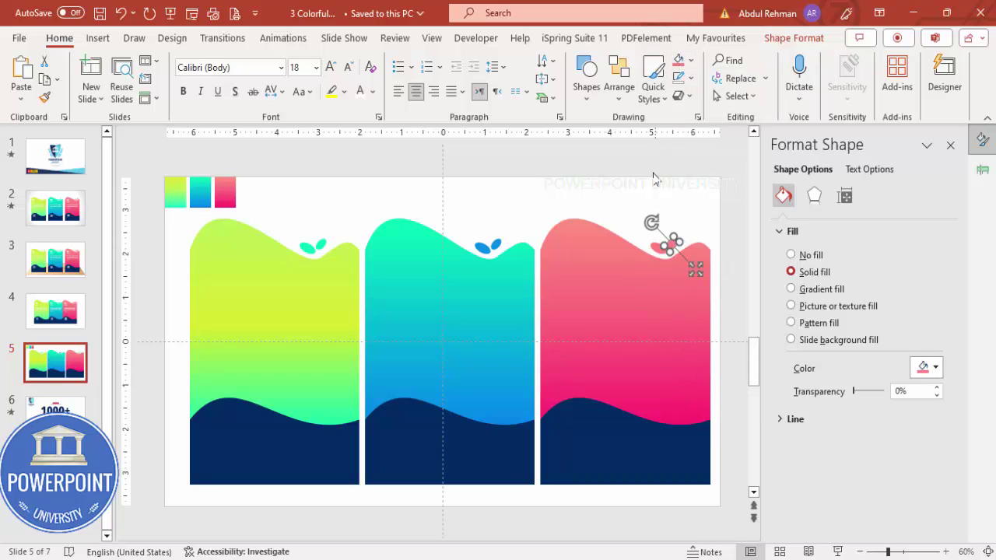
{"action": "left_click", "coordinate": [544, 204]}
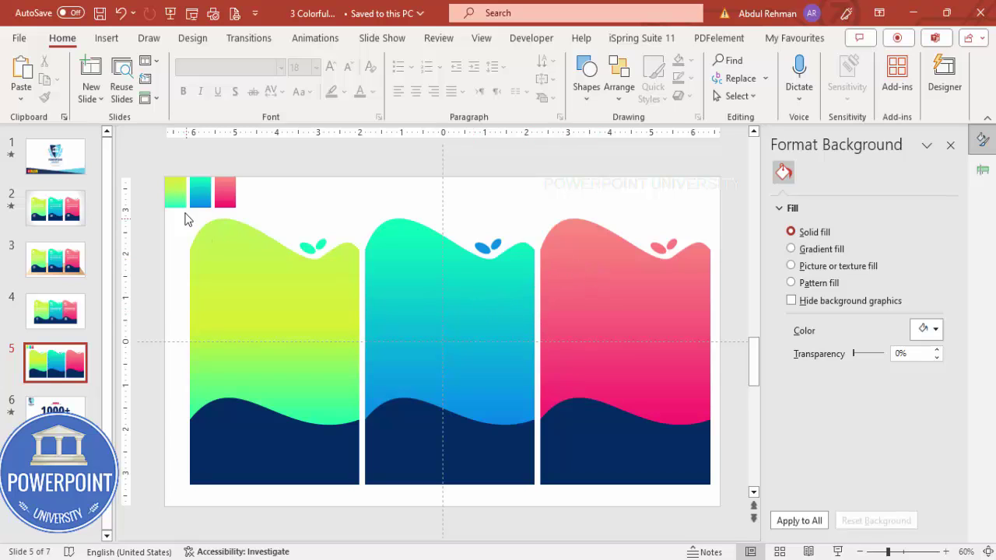
Delete the three small colour sample squares
{"action": "left_click_drag", "start_coordinate": [162, 170], "coordinate": [260, 224]}
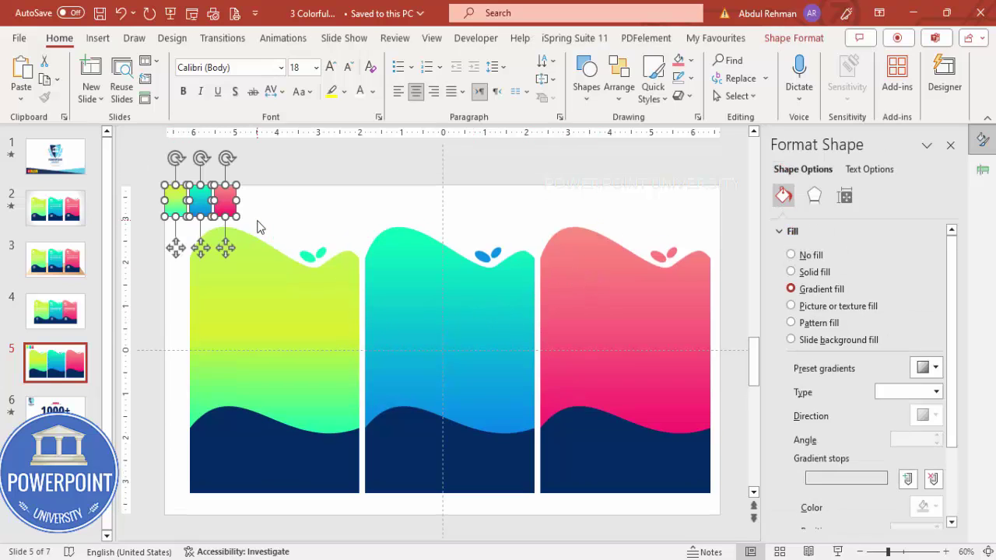
{"action": "key", "text": "Delete"}
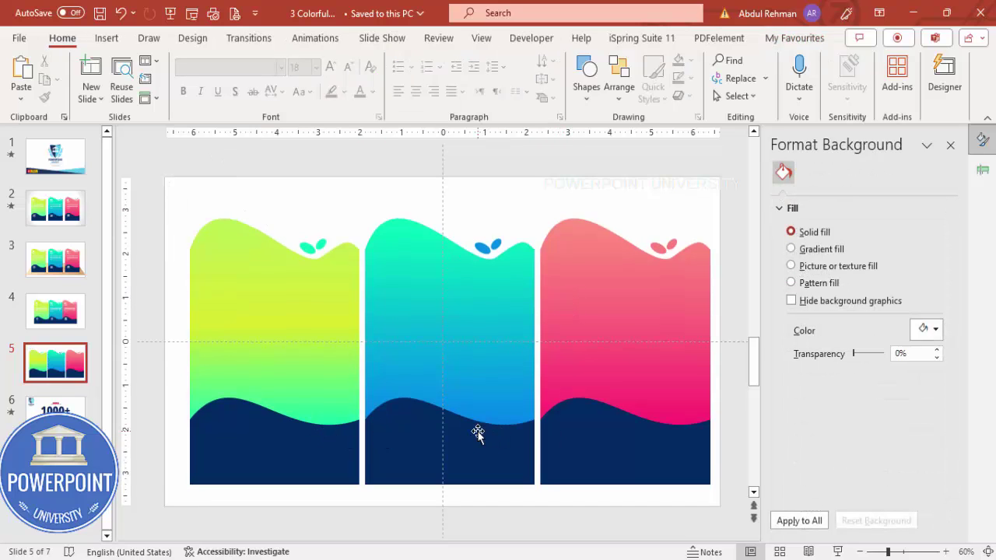
{"action": "left_click", "coordinate": [107, 38]}
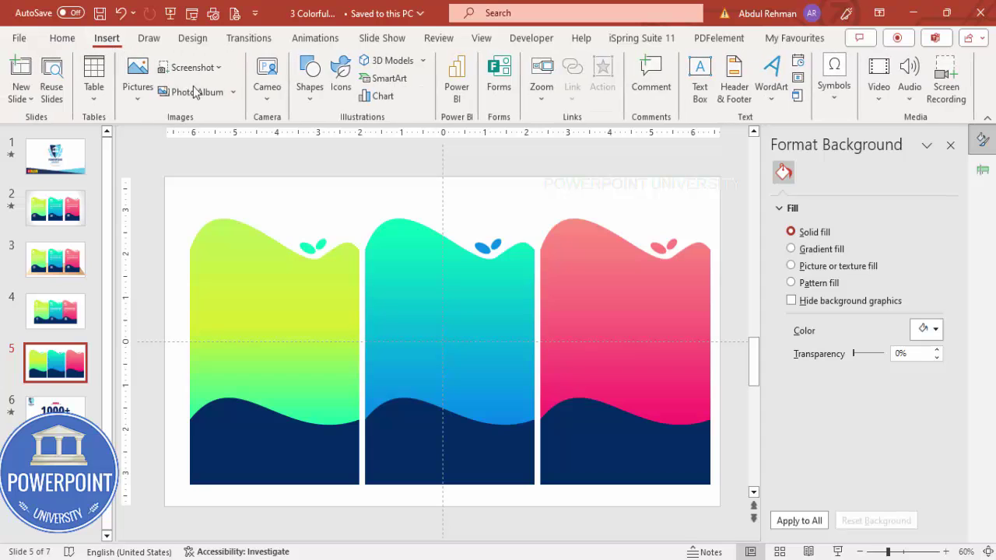
Insert the bar chart, charging battery and target stock icons
{"action": "left_click", "coordinate": [341, 76]}
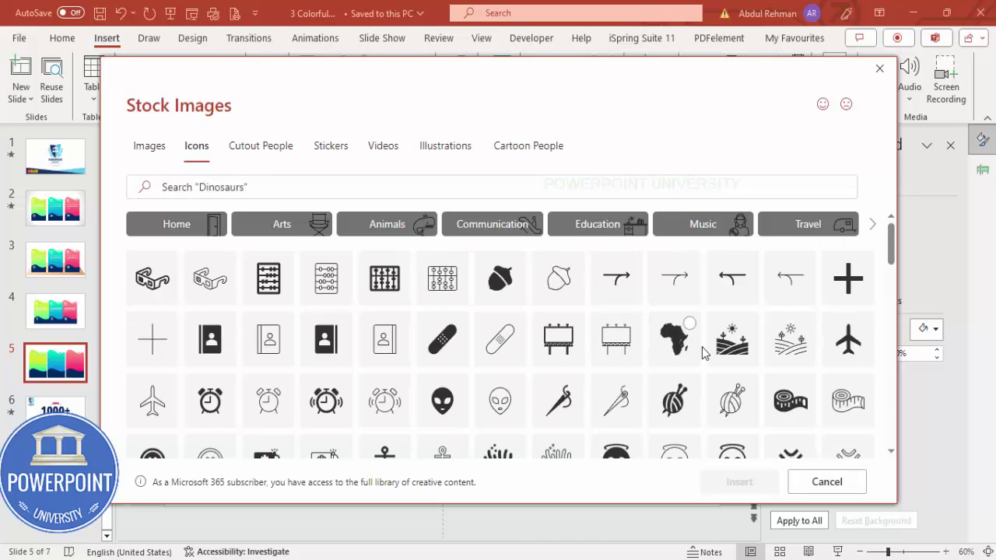
{"action": "scroll", "coordinate": [739, 362], "scroll_direction": "down", "scroll_amount": 3}
{"action": "scroll", "coordinate": [741, 364], "scroll_direction": "down", "scroll_amount": 9}
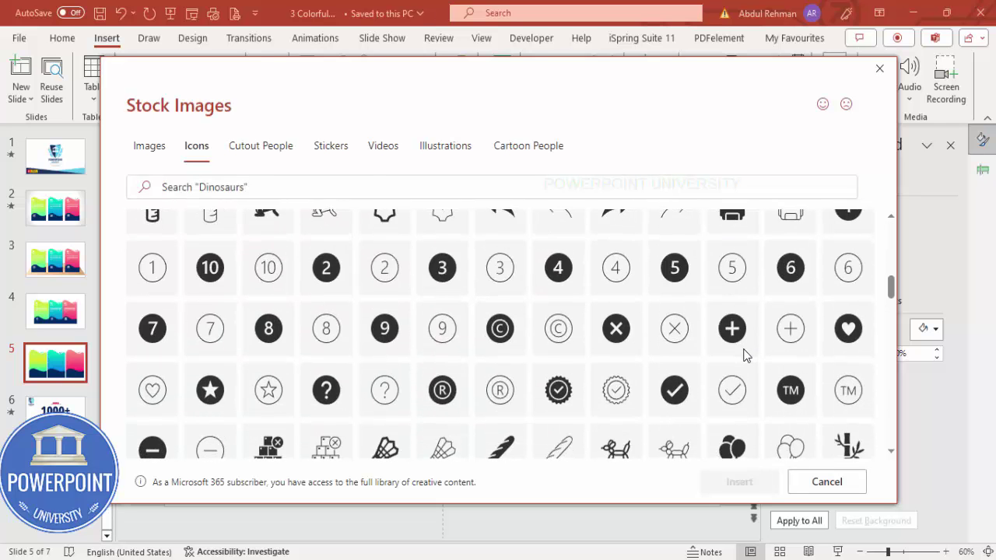
{"action": "scroll", "coordinate": [745, 354], "scroll_direction": "down", "scroll_amount": 3}
{"action": "left_click", "coordinate": [743, 315]}
{"action": "scroll", "coordinate": [745, 319], "scroll_direction": "down", "scroll_amount": 5}
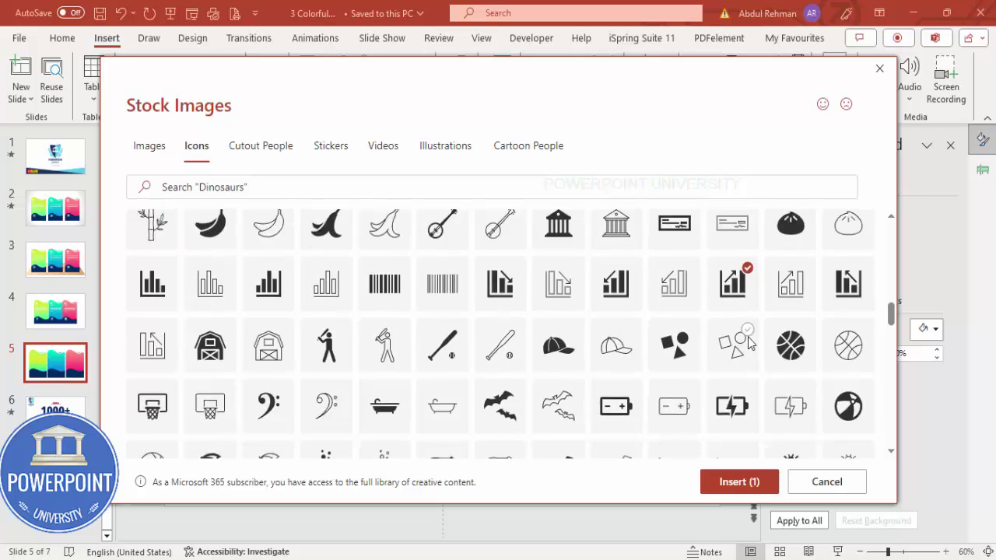
{"action": "left_click", "coordinate": [733, 251]}
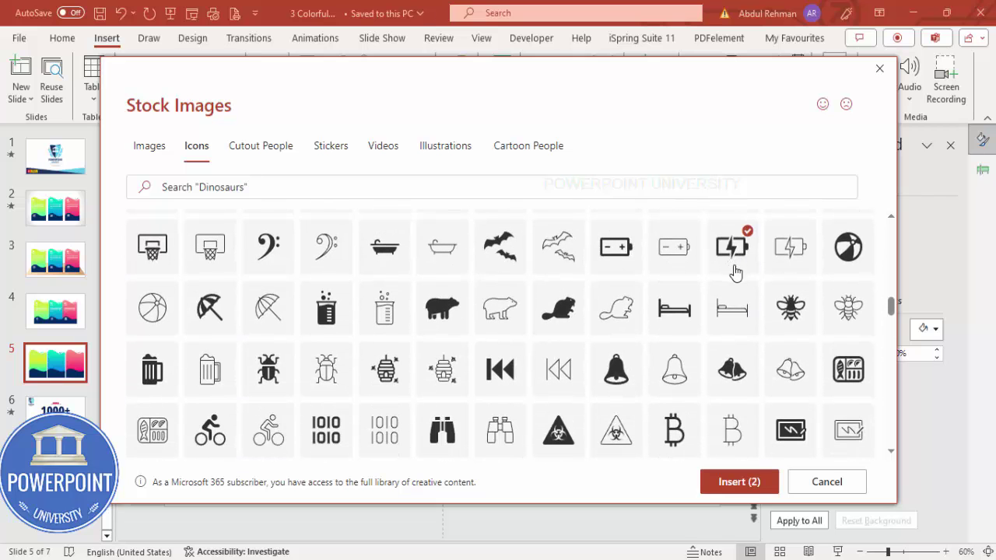
{"action": "scroll", "coordinate": [736, 271], "scroll_direction": "down", "scroll_amount": 7}
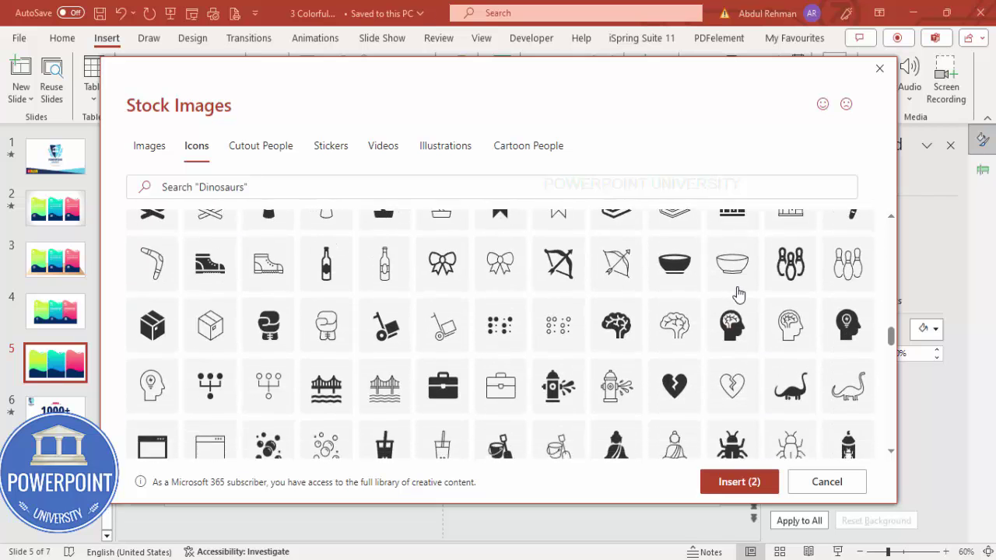
{"action": "scroll", "coordinate": [739, 294], "scroll_direction": "down", "scroll_amount": 3}
{"action": "left_click", "coordinate": [793, 354]}
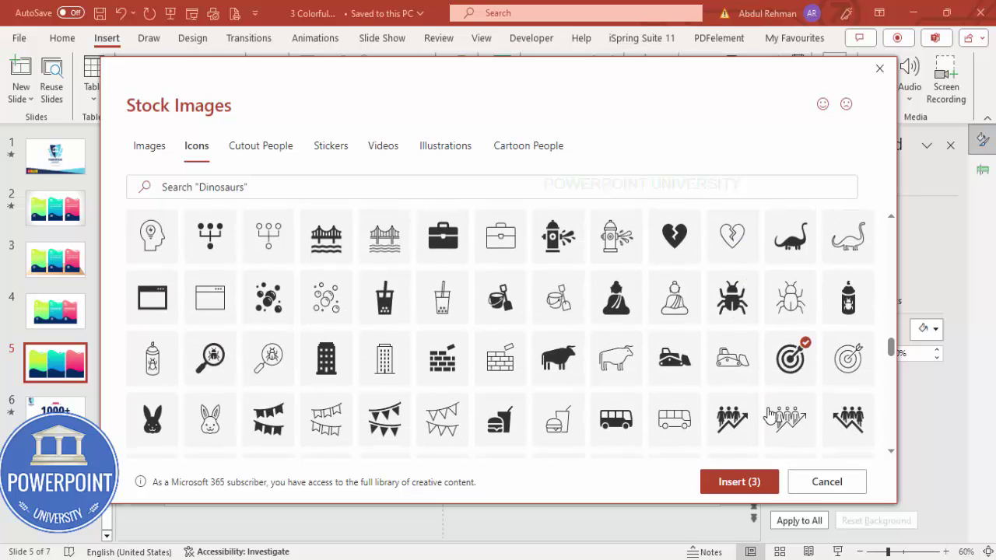
{"action": "left_click", "coordinate": [732, 484]}
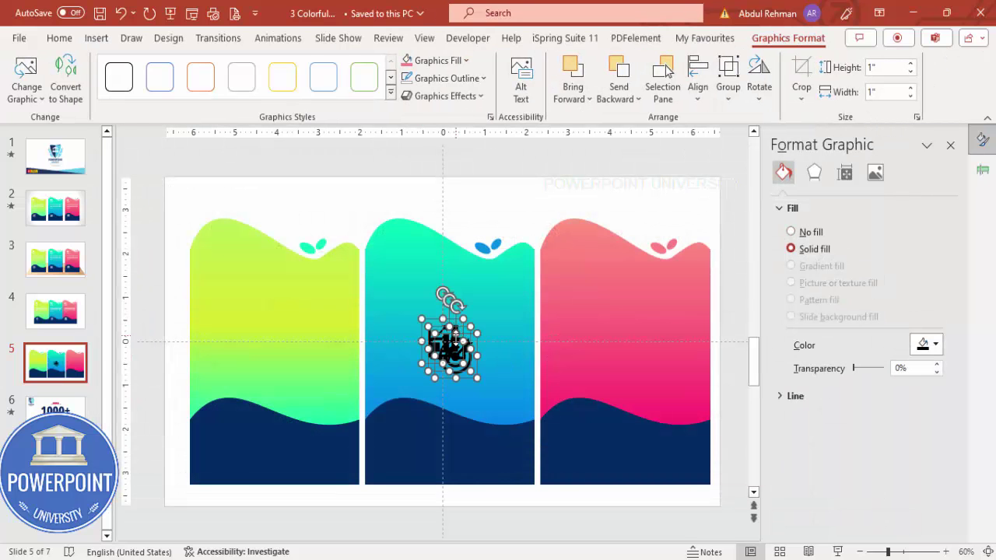
Size the icons to 0.7" and place target, battery and chart on the lime, cyan and pink navy bases
{"action": "left_click_drag", "start_coordinate": [453, 336], "coordinate": [521, 204]}
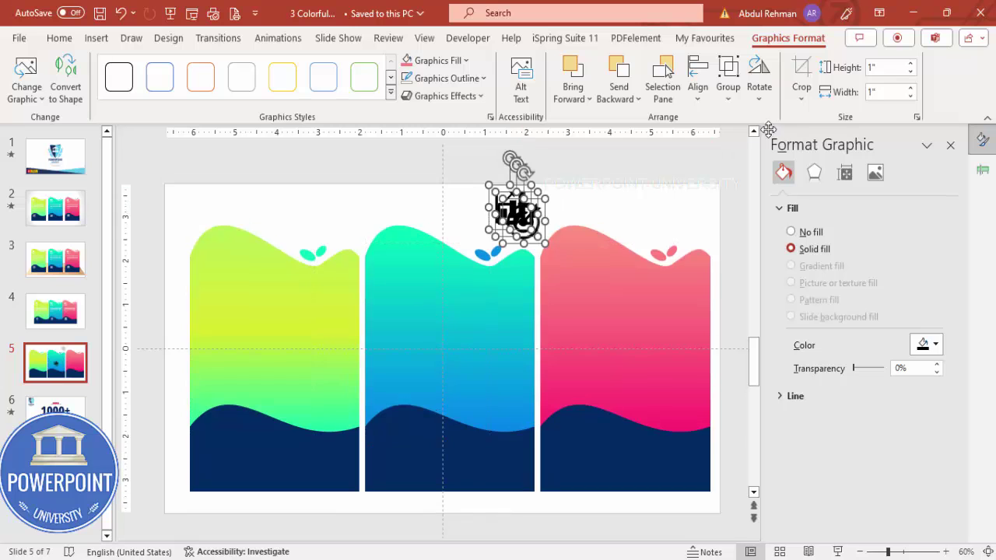
{"action": "left_click", "coordinate": [893, 70]}
{"action": "type", "text": "0.7"}
{"action": "key", "text": "Return"}
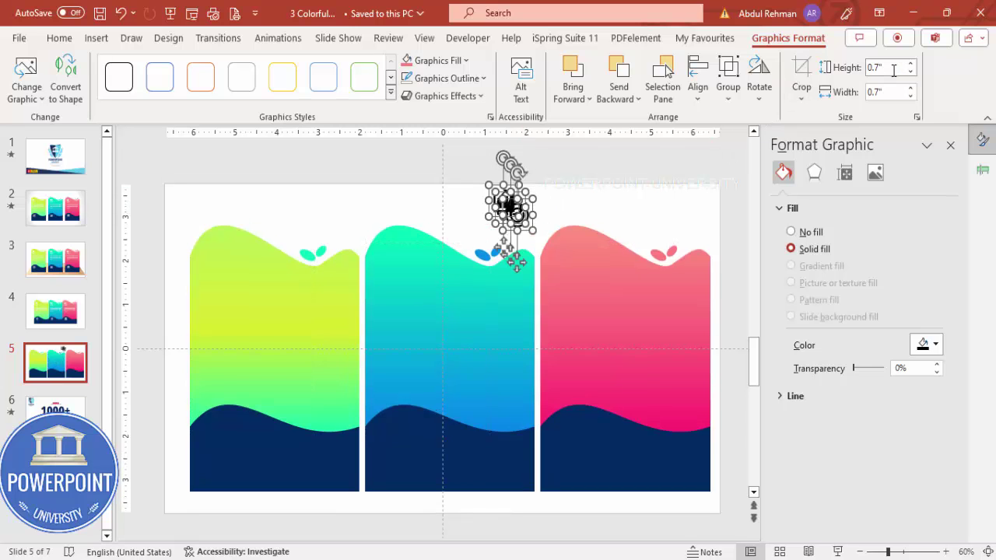
{"action": "left_click", "coordinate": [574, 207]}
{"action": "left_click_drag", "start_coordinate": [518, 205], "coordinate": [230, 424]}
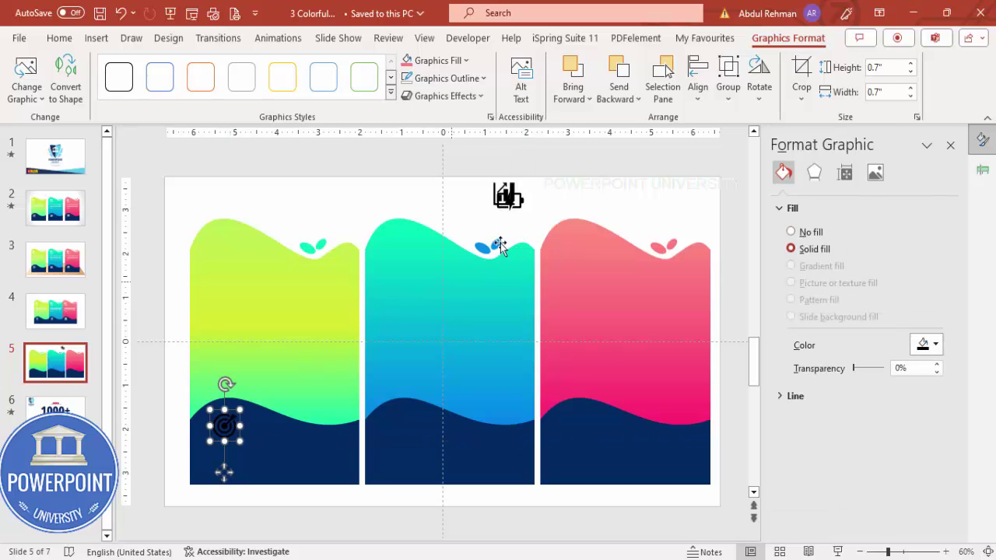
{"action": "left_click_drag", "start_coordinate": [516, 201], "coordinate": [413, 423]}
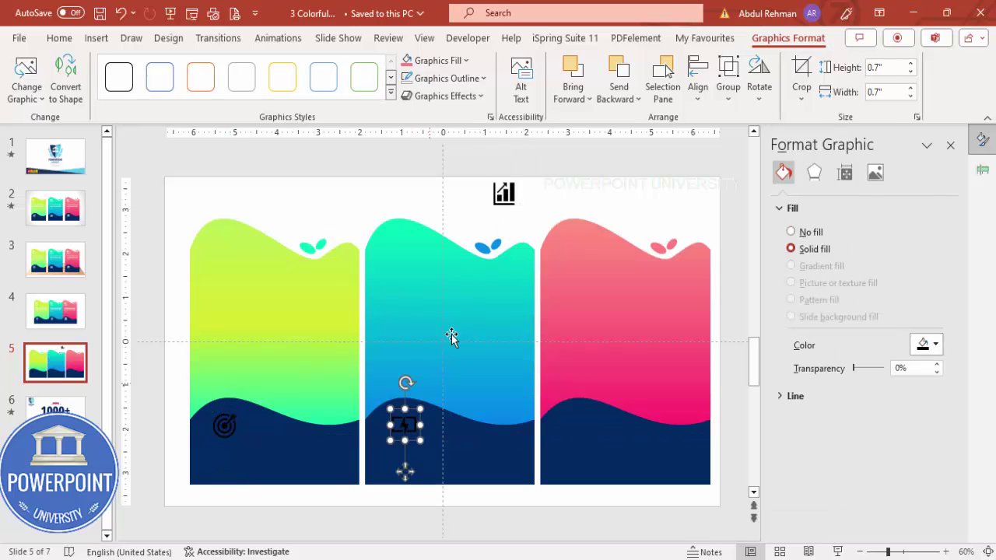
{"action": "left_click_drag", "start_coordinate": [504, 201], "coordinate": [579, 431]}
Select all three icons and fill them white
{"action": "left_click", "coordinate": [403, 424], "text": "shift"}
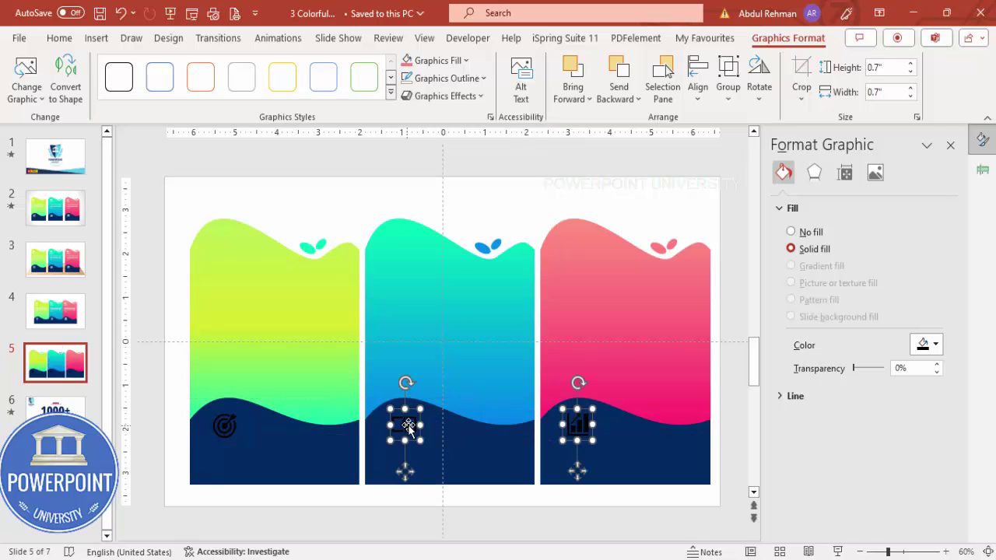
{"action": "left_click", "coordinate": [234, 434], "text": "shift"}
{"action": "left_click", "coordinate": [223, 423], "text": "shift"}
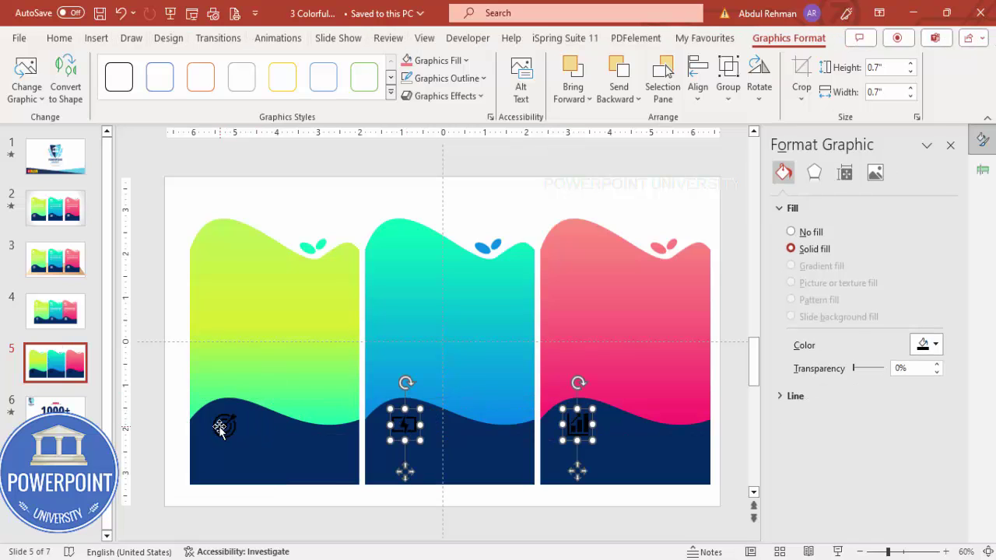
{"action": "left_click", "coordinate": [226, 424], "text": "shift"}
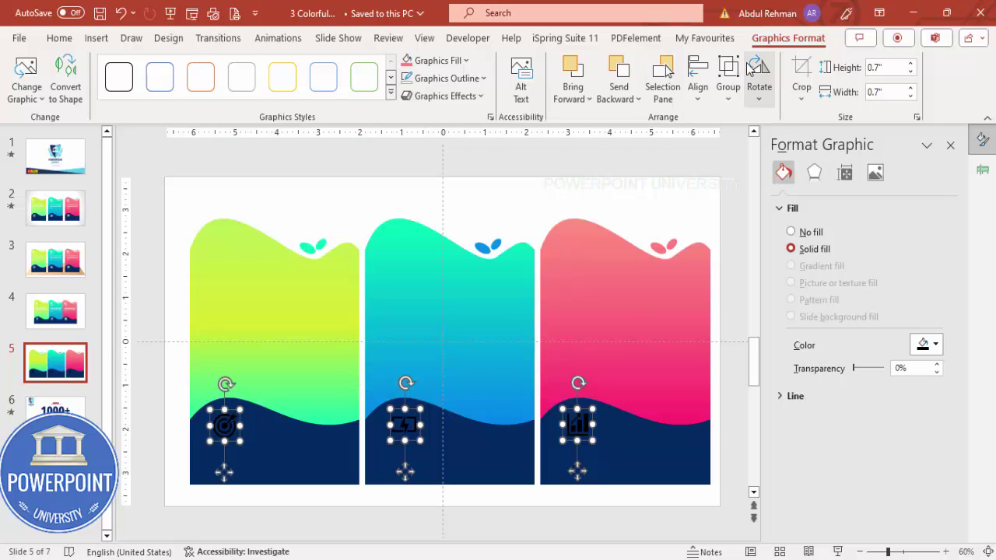
{"action": "left_click", "coordinate": [465, 61]}
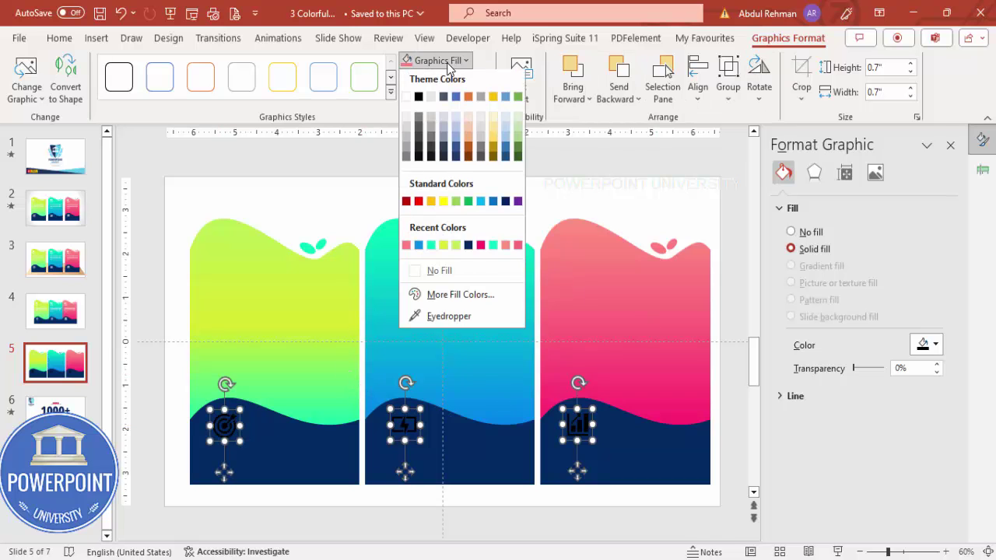
{"action": "left_click", "coordinate": [406, 100]}
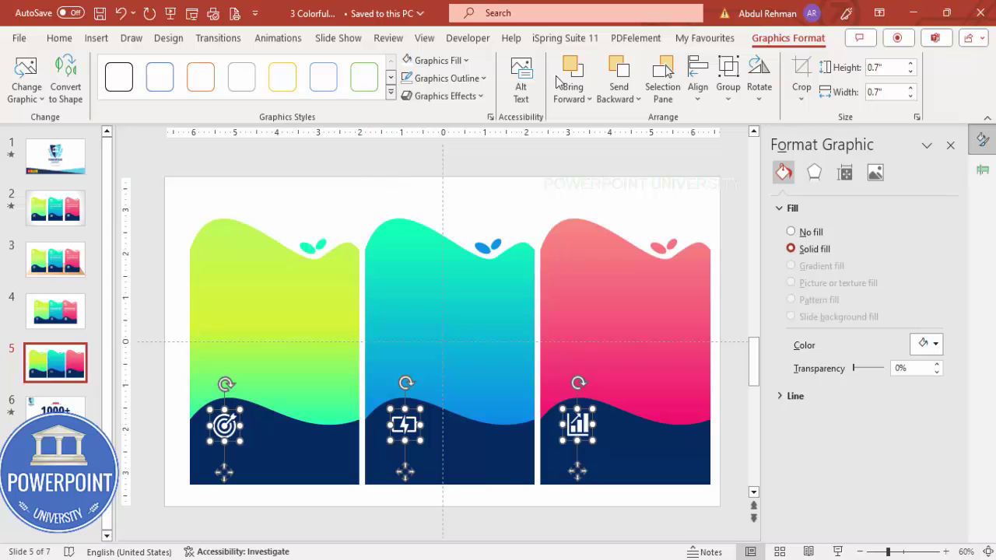
{"action": "left_click", "coordinate": [325, 185]}
Add a text box reading "01"
{"action": "left_click", "coordinate": [96, 38]}
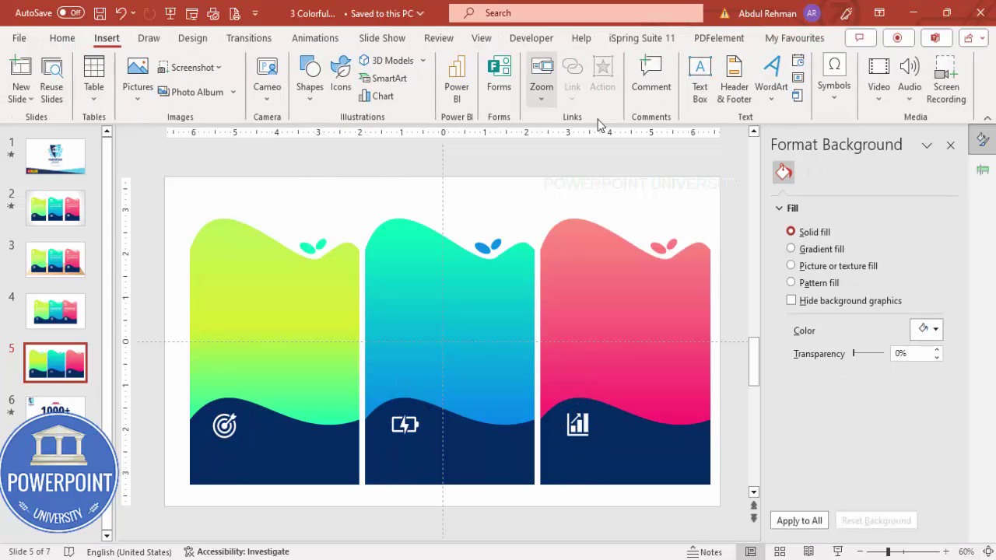
{"action": "left_click", "coordinate": [700, 77]}
{"action": "left_click_drag", "start_coordinate": [291, 187], "coordinate": [391, 212]}
{"action": "type", "text": "0"}
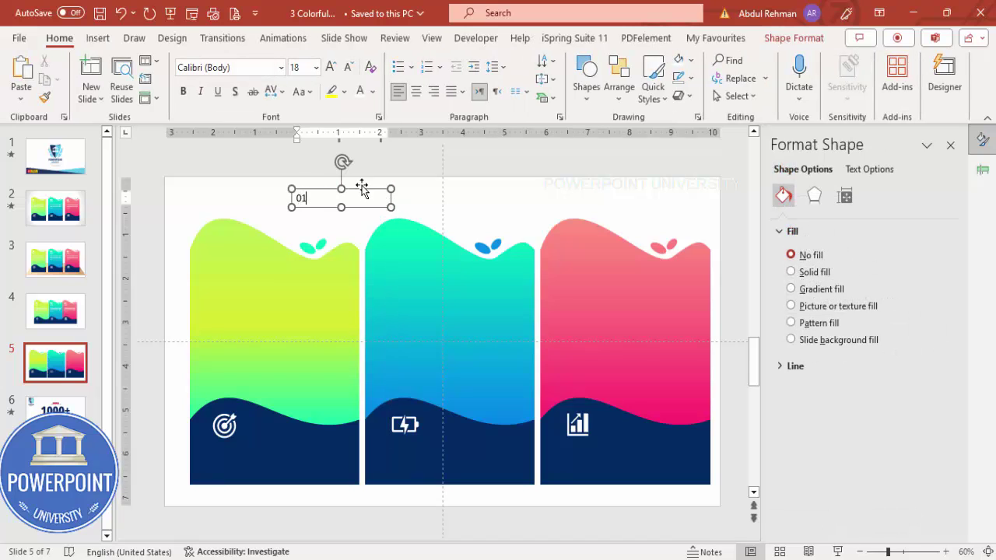
{"action": "type", "text": "1"}
{"action": "left_click", "coordinate": [362, 186]}
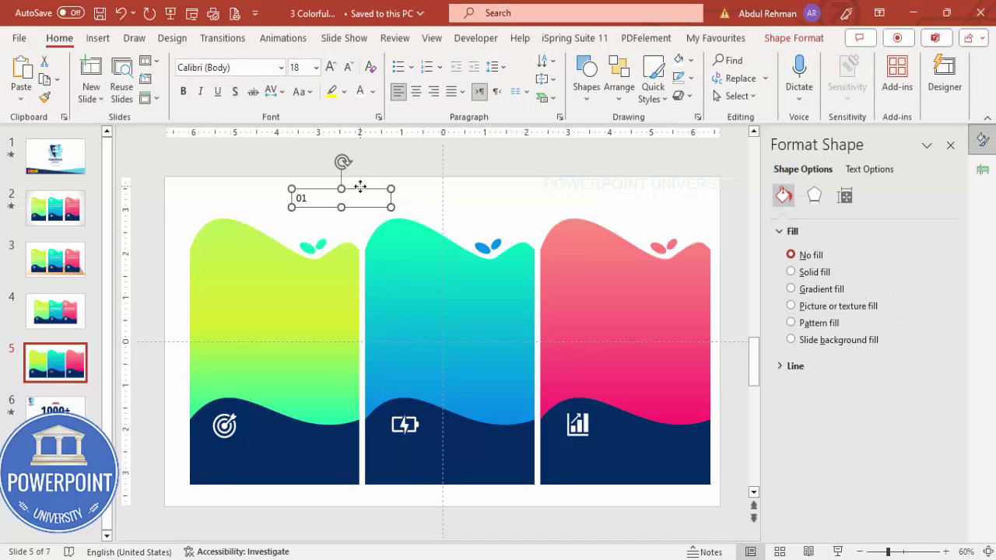
Set "01" to Open Sans Extrabold size 36 and place it at the lime card's top left
{"action": "left_click", "coordinate": [244, 70]}
{"action": "type", "text": "Open Sans Extrabold"}
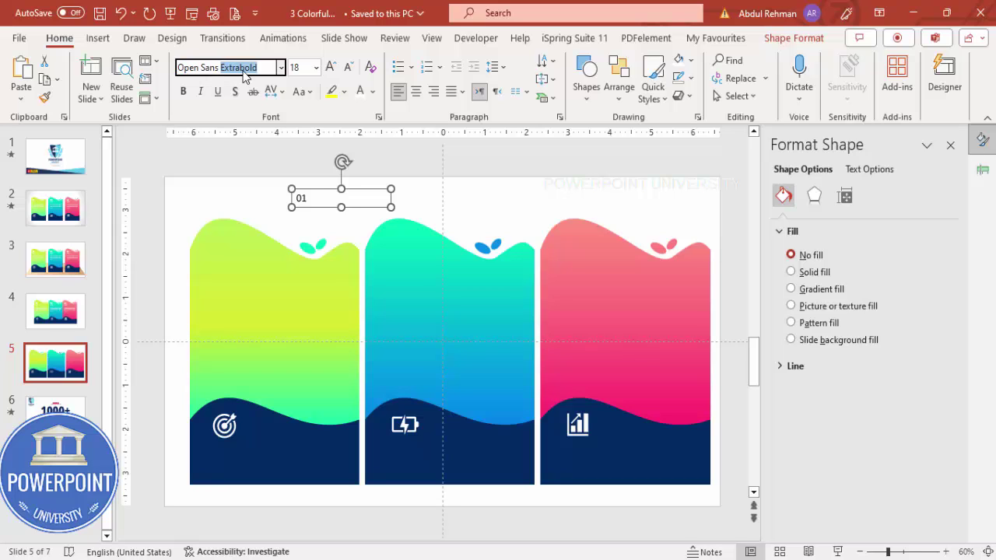
{"action": "key", "text": "Return"}
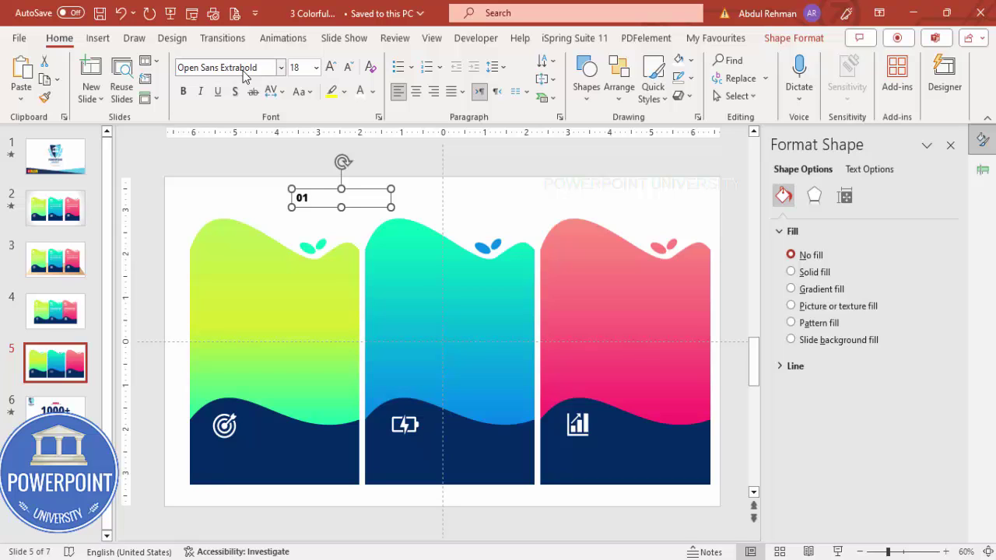
{"action": "left_click", "coordinate": [333, 69]}
{"action": "left_click", "coordinate": [333, 68]}
{"action": "left_click", "coordinate": [333, 69]}
{"action": "left_click", "coordinate": [333, 69]}
{"action": "left_click", "coordinate": [333, 68]}
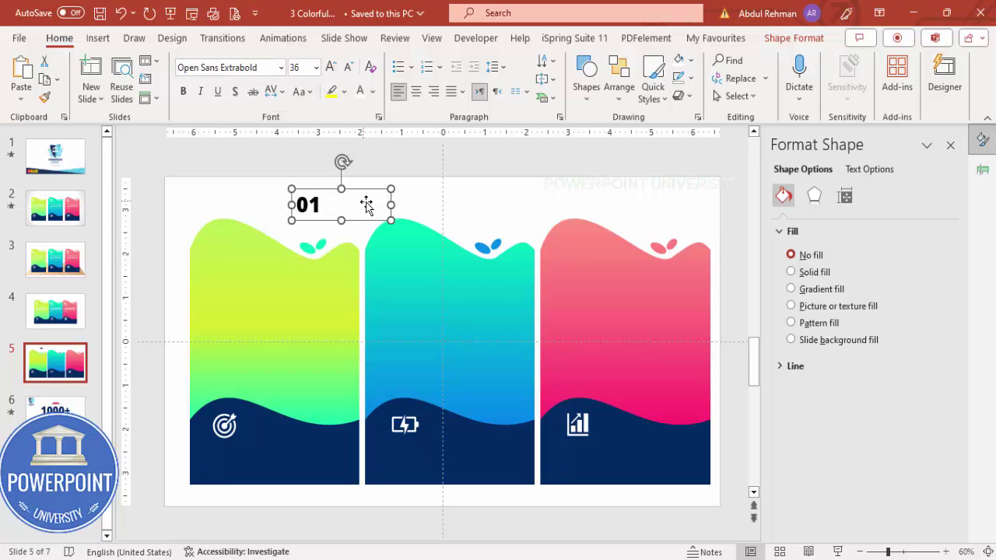
{"action": "left_click_drag", "start_coordinate": [388, 205], "coordinate": [256, 234]}
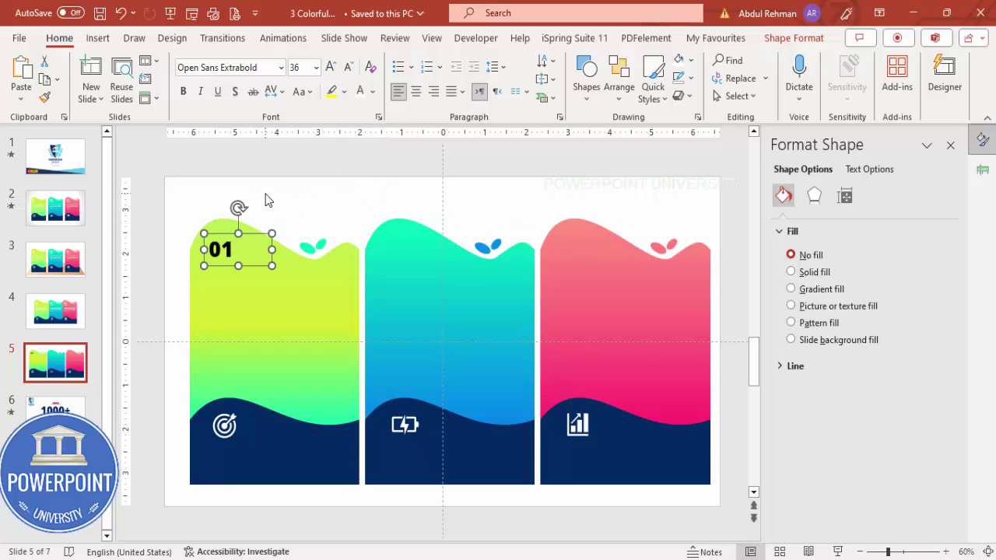
{"action": "left_click", "coordinate": [265, 201]}
{"action": "left_click", "coordinate": [107, 38]}
Add a second text box for the TITLE label
{"action": "left_click", "coordinate": [699, 78]}
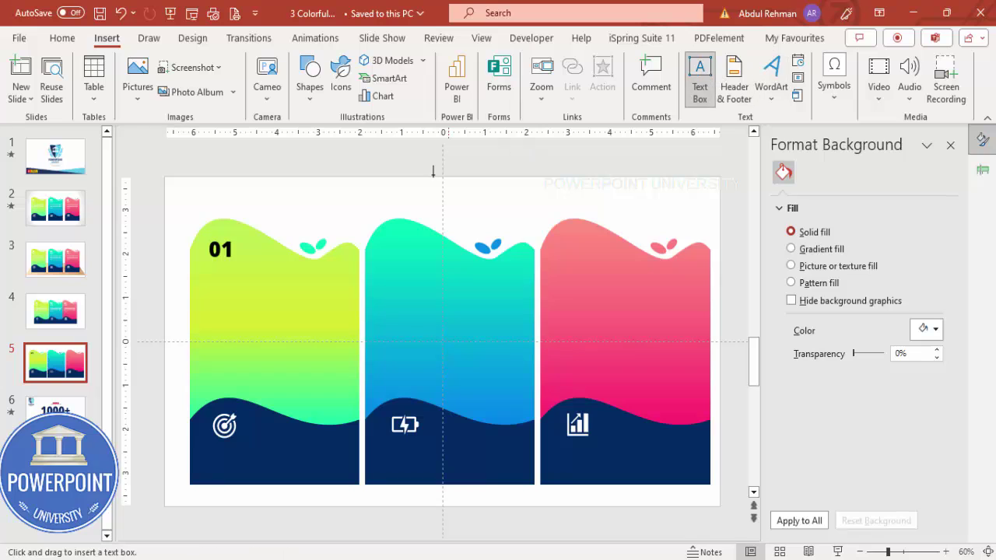
{"action": "left_click_drag", "start_coordinate": [353, 189], "coordinate": [451, 207]}
{"action": "type", "text": "TITLE"}
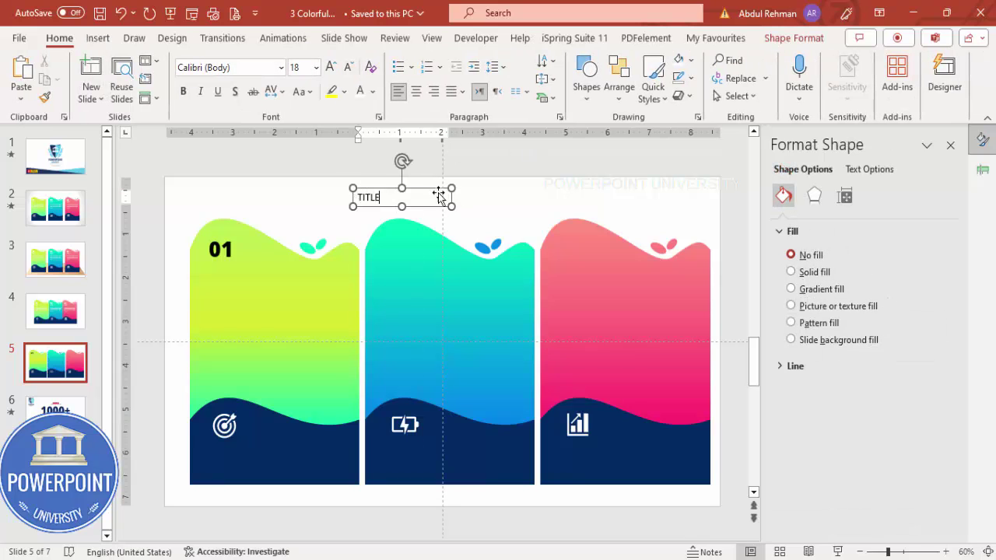
{"action": "left_click", "coordinate": [440, 196]}
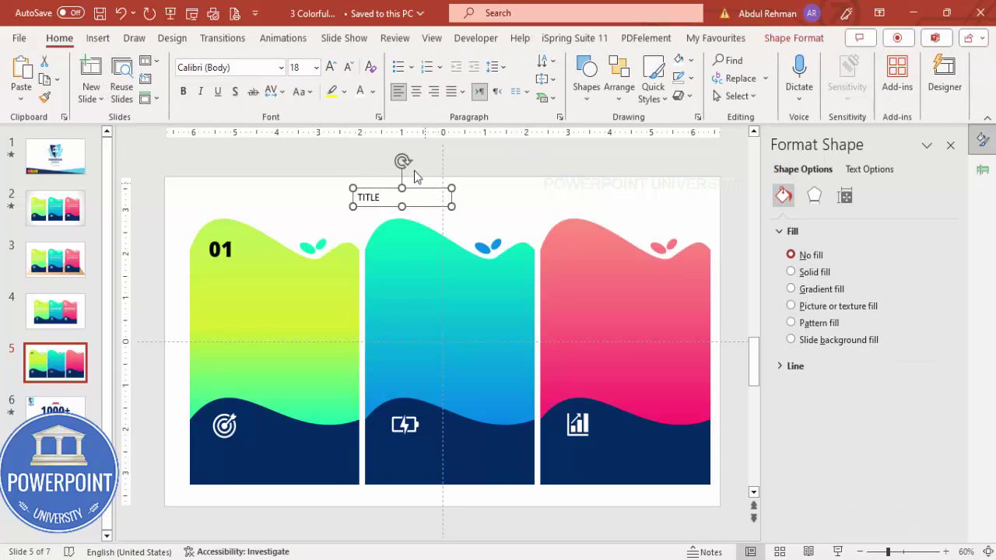
Set TITLE to Open Sans Extrabold size 20 and move it under 01 on the lime card
{"action": "left_click", "coordinate": [218, 67]}
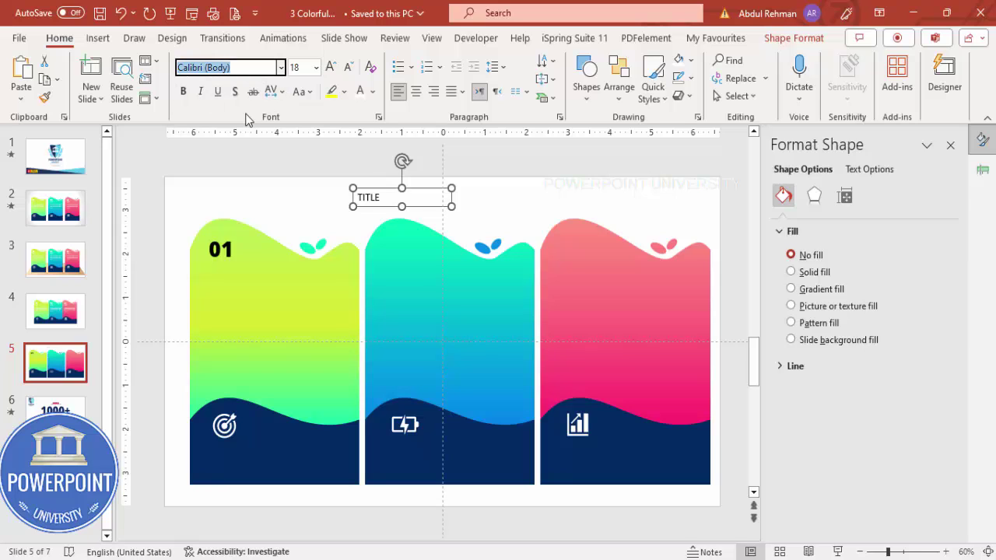
{"action": "type", "text": "Open Sans Extrabold"}
{"action": "key", "text": "Return"}
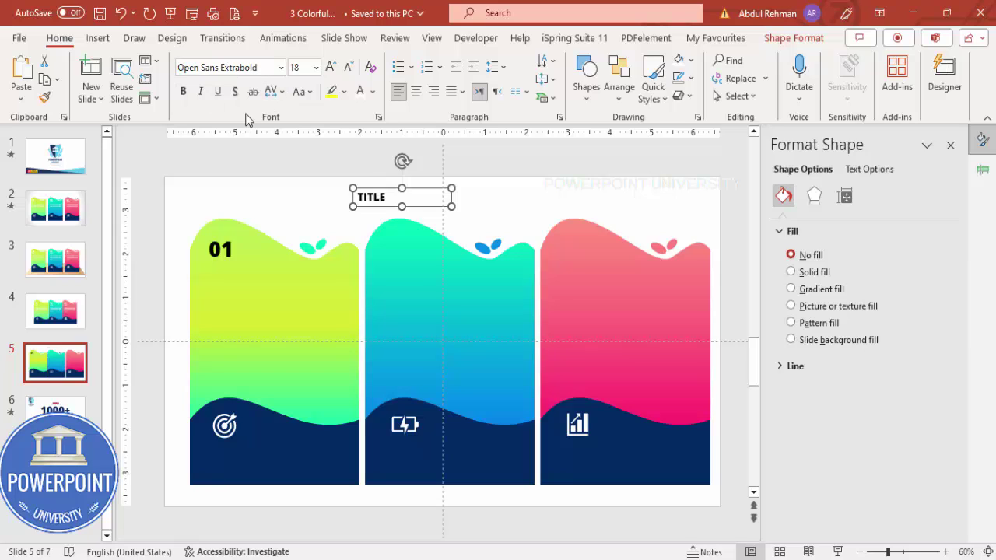
{"action": "left_click", "coordinate": [331, 68]}
{"action": "left_click_drag", "start_coordinate": [424, 193], "coordinate": [275, 260]}
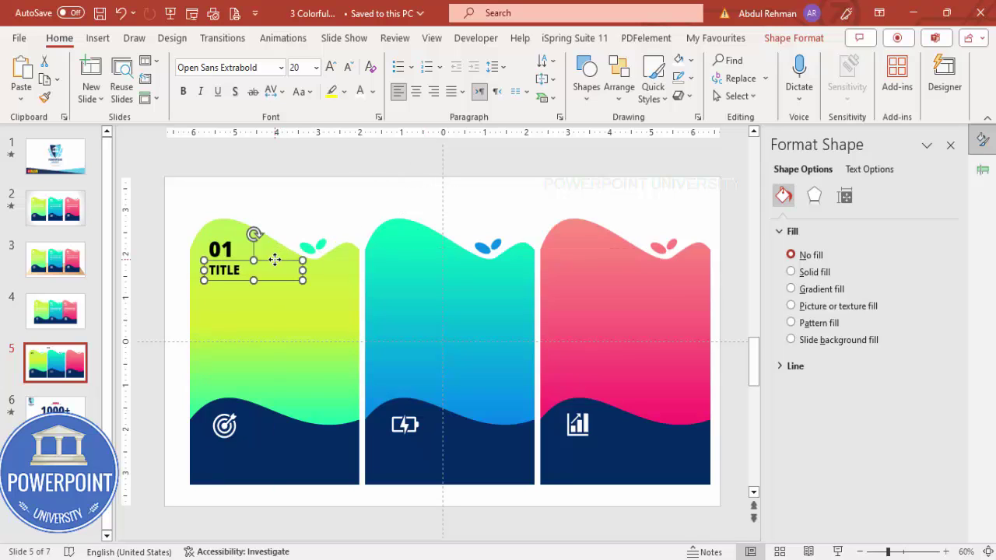
{"action": "left_click", "coordinate": [98, 37]}
{"action": "left_click", "coordinate": [700, 78]}
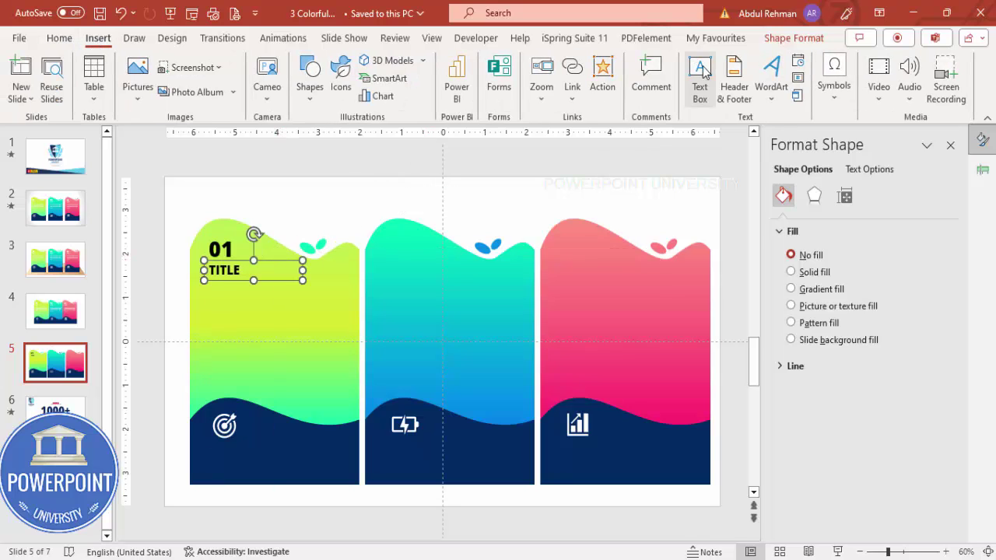
Add a text box with =lorem(1) placeholder text, trimmed to a short paragraph
{"action": "left_click_drag", "start_coordinate": [352, 191], "coordinate": [497, 246]}
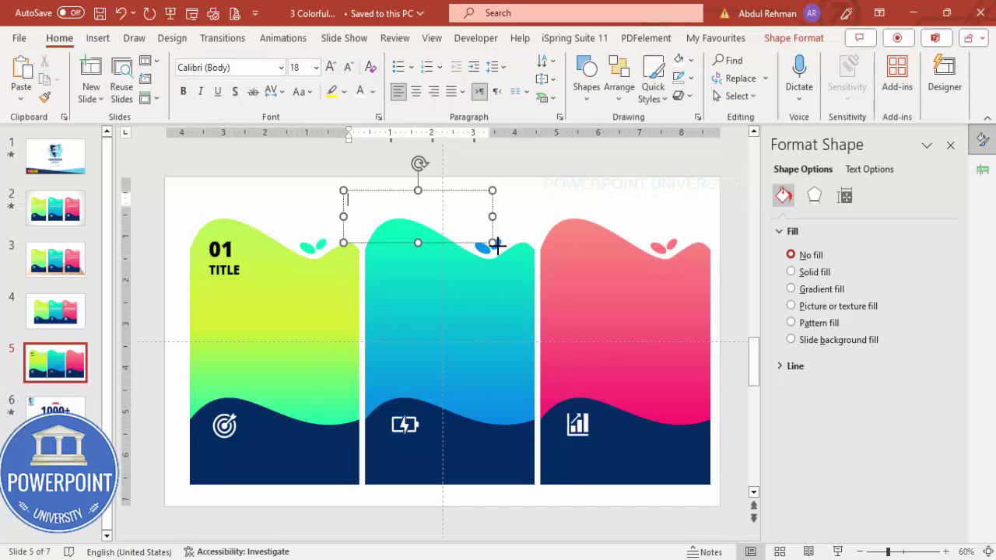
{"action": "type", "text": "=lorem(1)"}
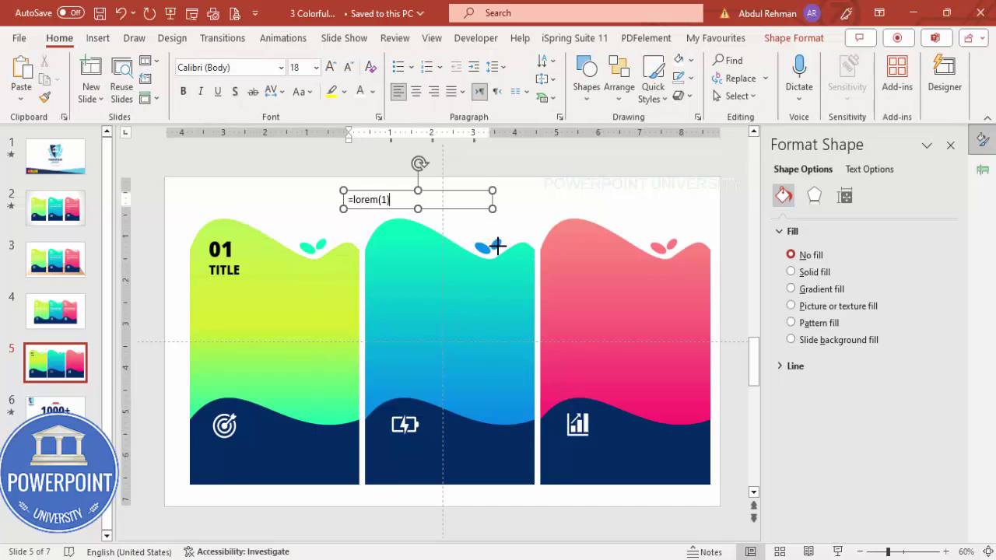
{"action": "key", "text": "Return"}
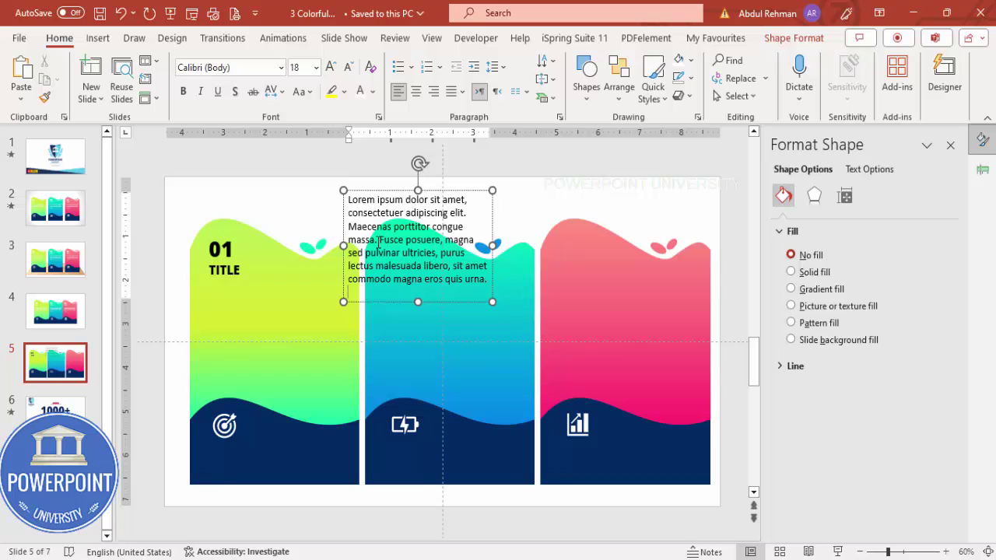
{"action": "left_click_drag", "start_coordinate": [383, 243], "coordinate": [604, 362]}
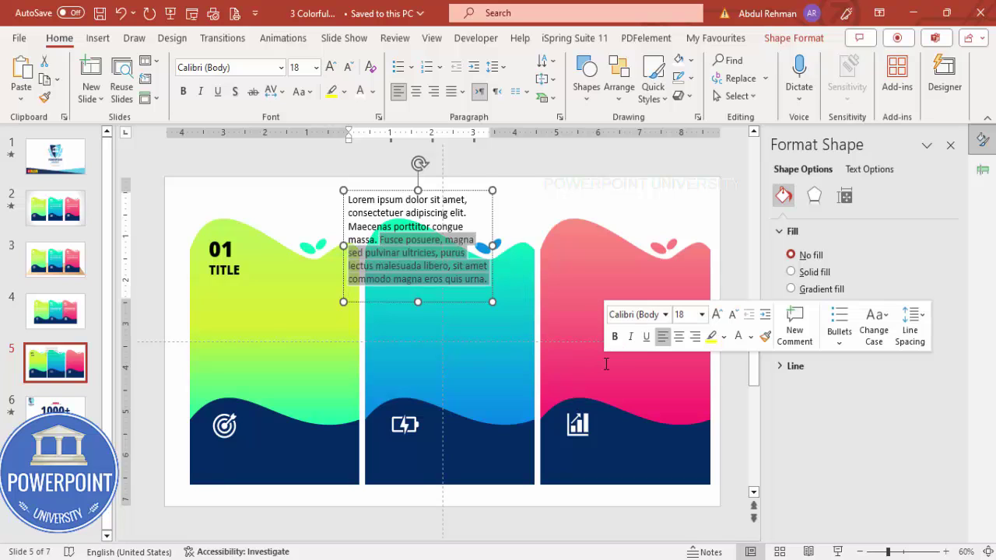
{"action": "key", "text": "Delete"}
Set the paragraph to Open Sans size 16, move it under TITLE, and select it with TITLE and 01
{"action": "left_click", "coordinate": [384, 193]}
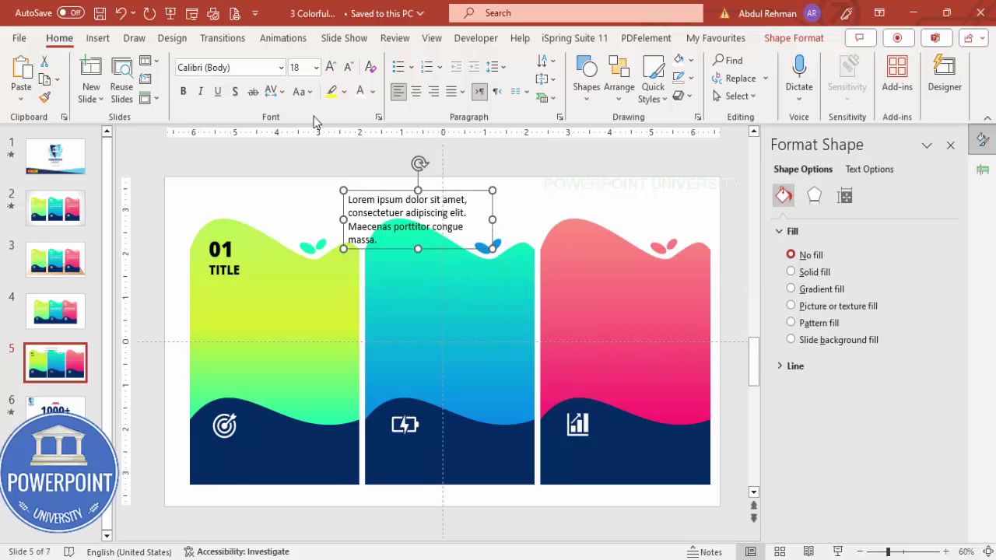
{"action": "left_click", "coordinate": [258, 68]}
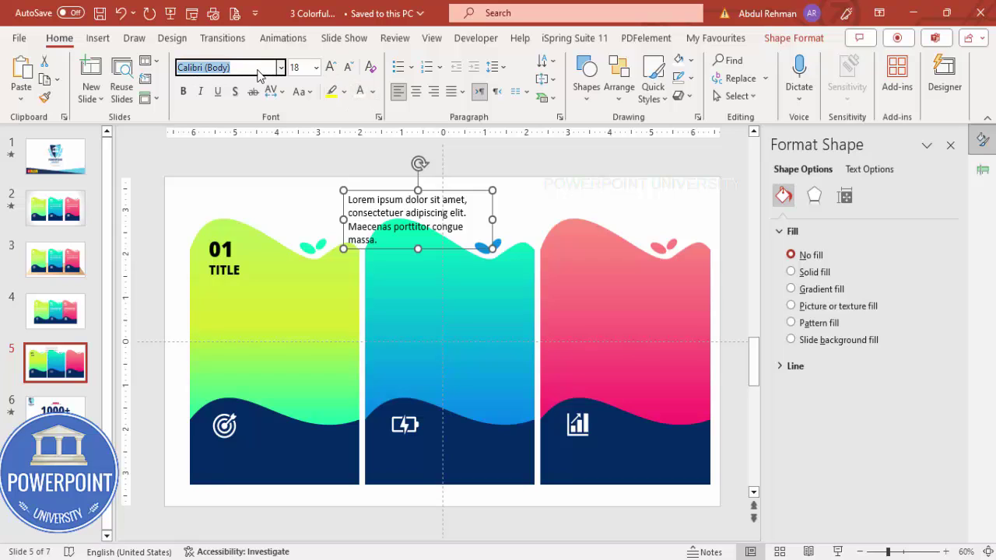
{"action": "type", "text": "Open Sans Extrabold"}
{"action": "key", "text": "End"}
{"action": "key", "text": "BackSpace"}
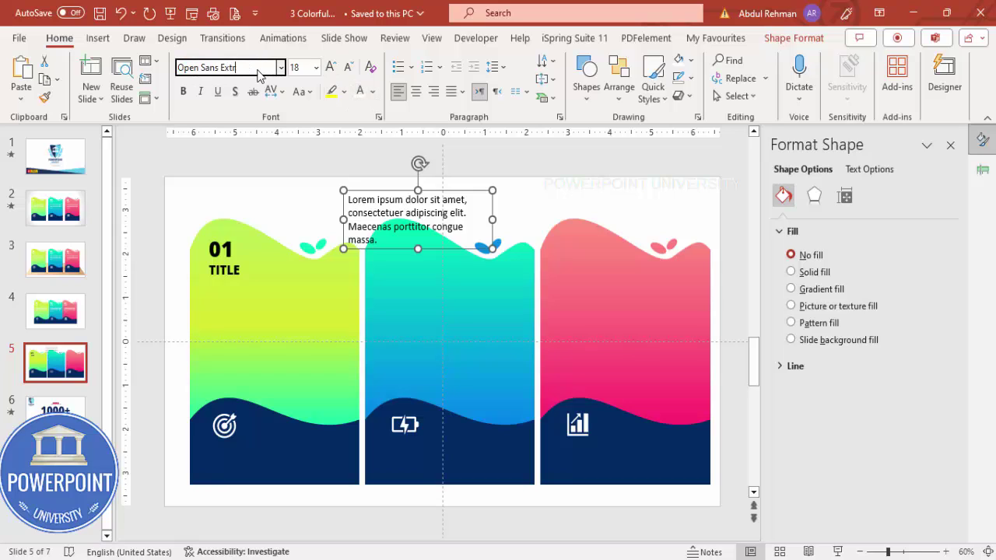
{"action": "key", "text": "Return"}
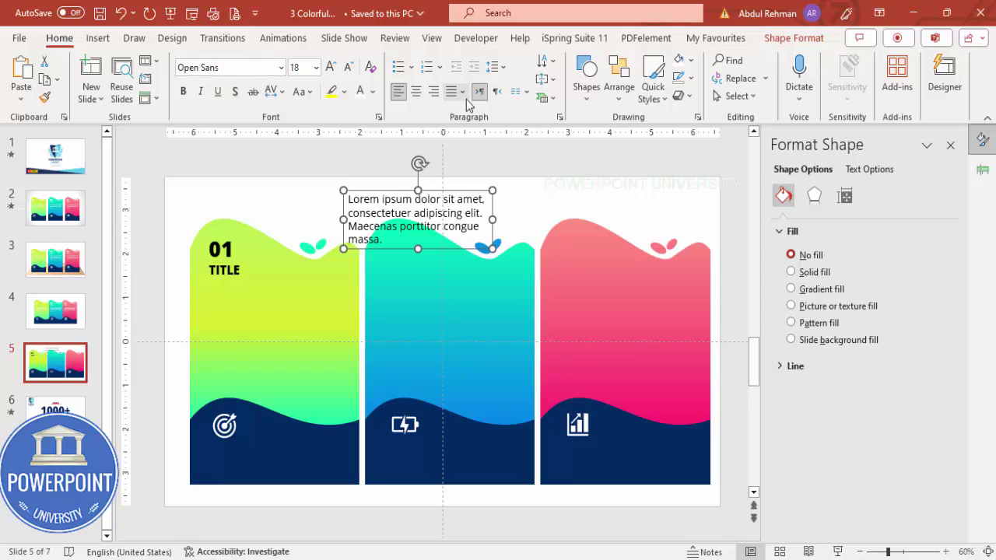
{"action": "left_click", "coordinate": [348, 67]}
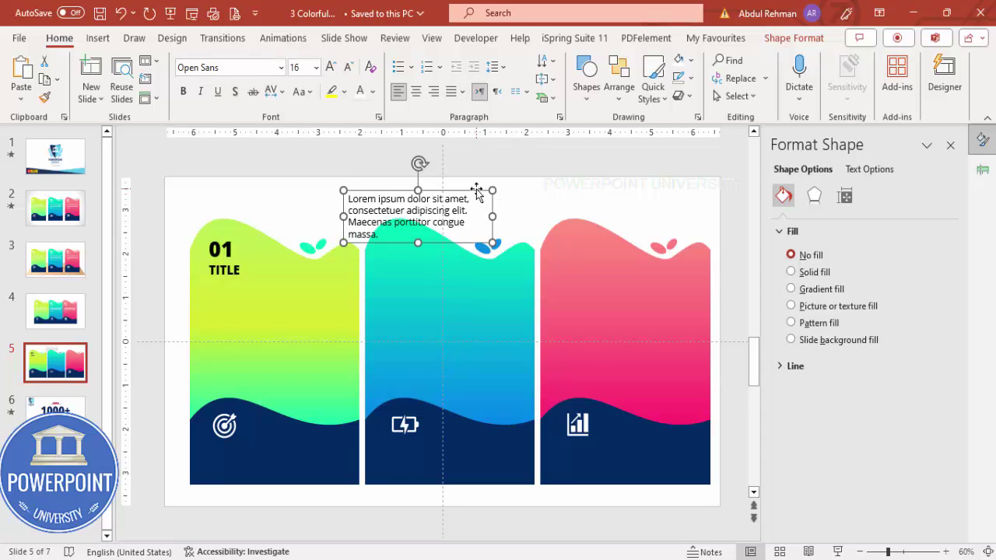
{"action": "left_click_drag", "start_coordinate": [477, 191], "coordinate": [315, 287]}
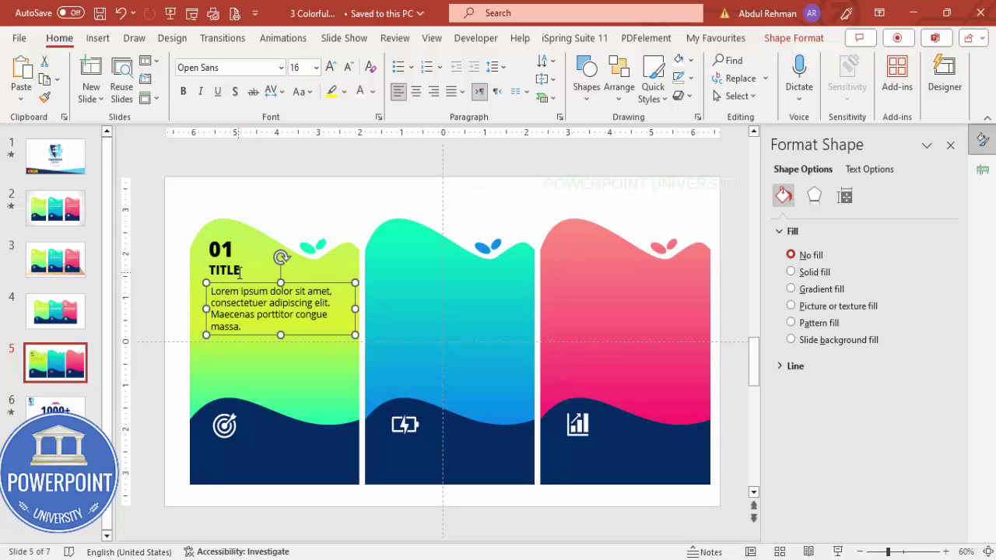
{"action": "left_click", "coordinate": [240, 273], "text": "shift"}
{"action": "left_click", "coordinate": [221, 249], "text": "shift"}
Left-align the 01, TITLE and body text boxes and copy them to the cyan and pink cards
{"action": "left_click", "coordinate": [794, 37]}
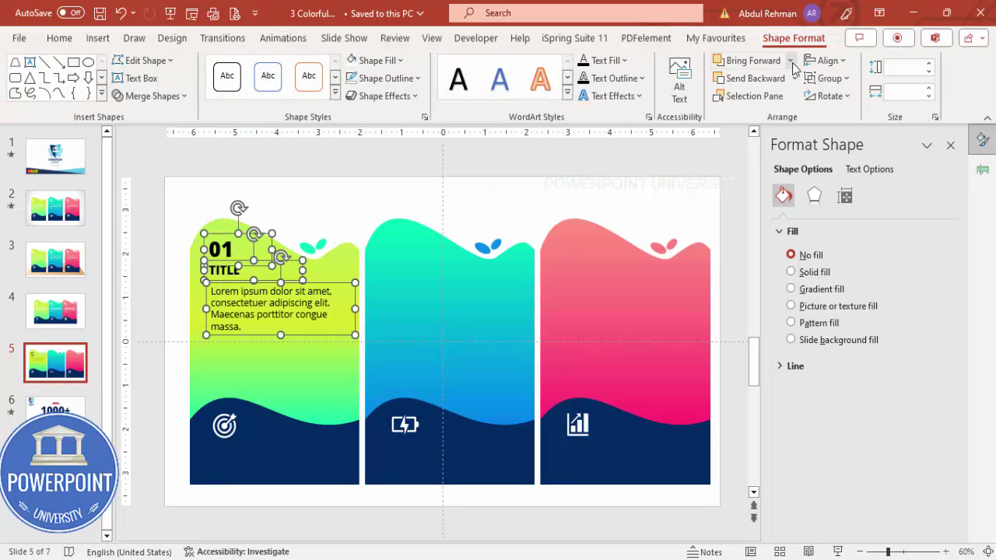
{"action": "left_click", "coordinate": [828, 60]}
{"action": "left_click", "coordinate": [845, 81]}
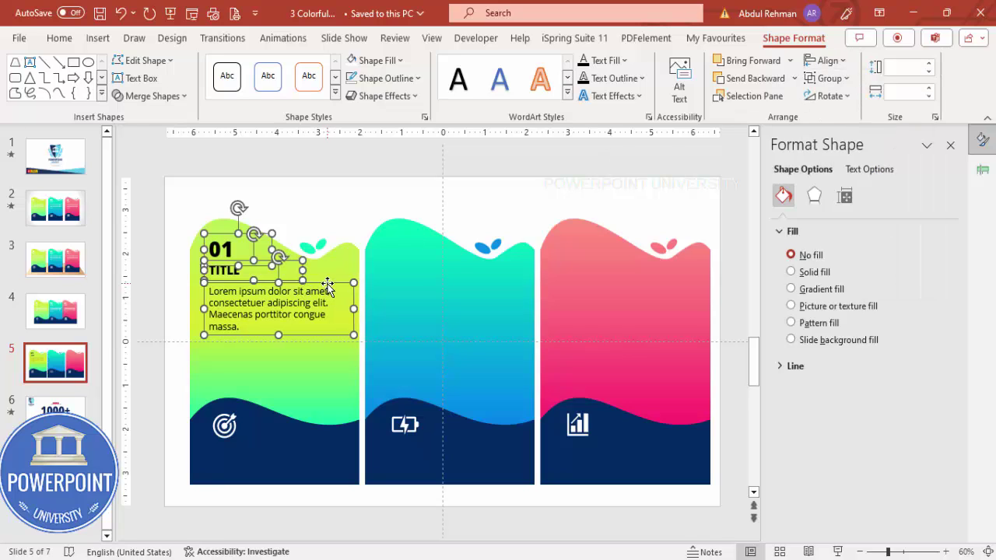
{"action": "left_click_drag", "start_coordinate": [328, 286], "coordinate": [672, 292]}
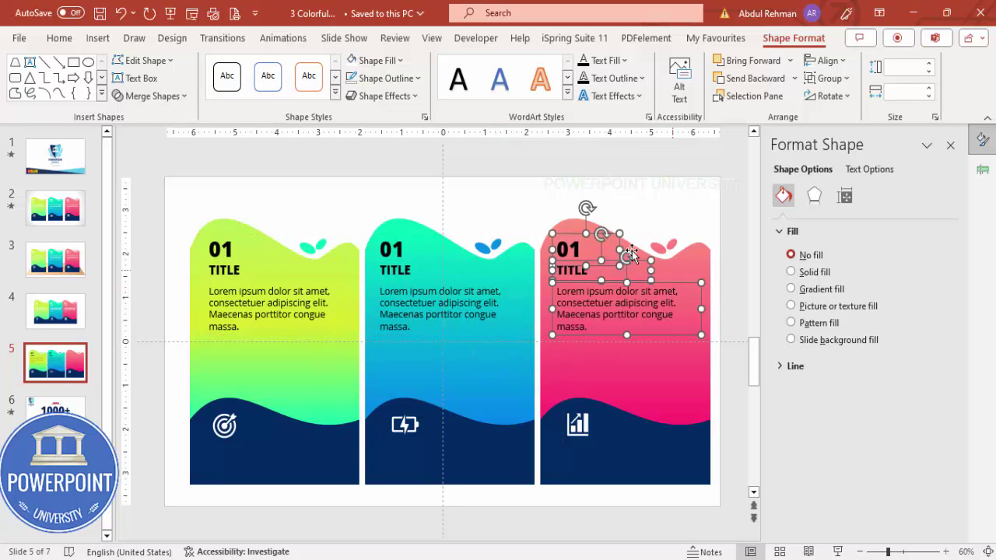
{"action": "left_click", "coordinate": [335, 203]}
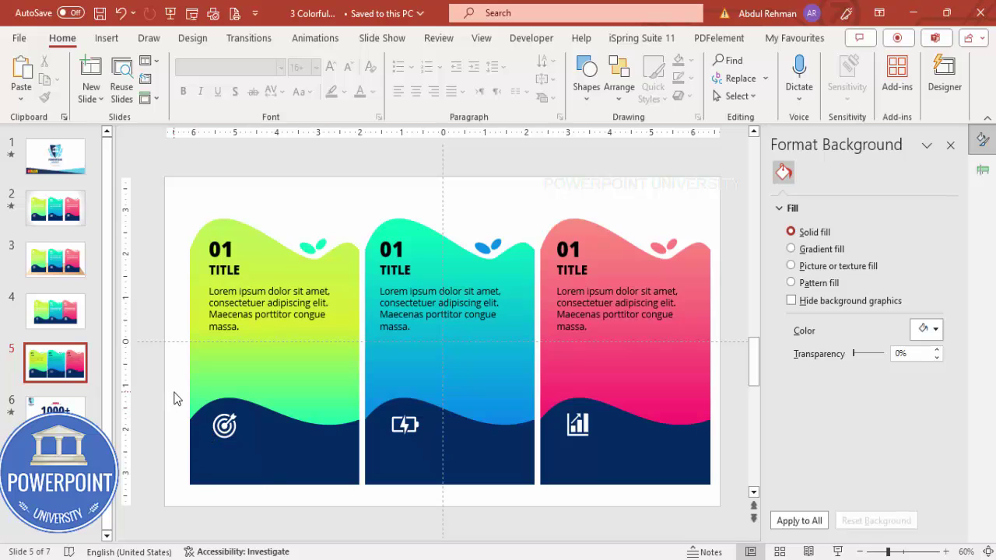
Group the lime and cyan wave bases with their icons, then select the pink card's base and icon
{"action": "left_click_drag", "start_coordinate": [174, 392], "coordinate": [365, 543]}
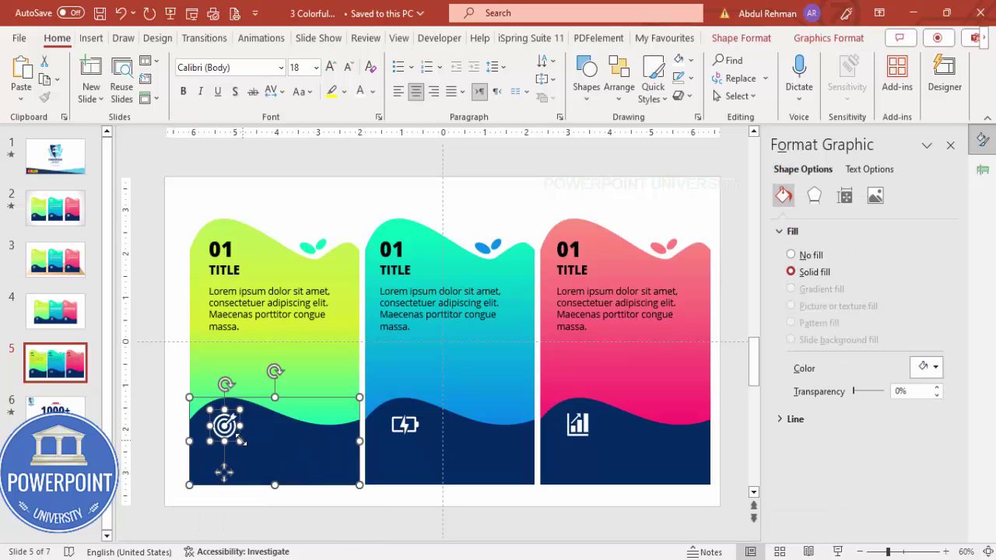
{"action": "key", "text": "ctrl+g"}
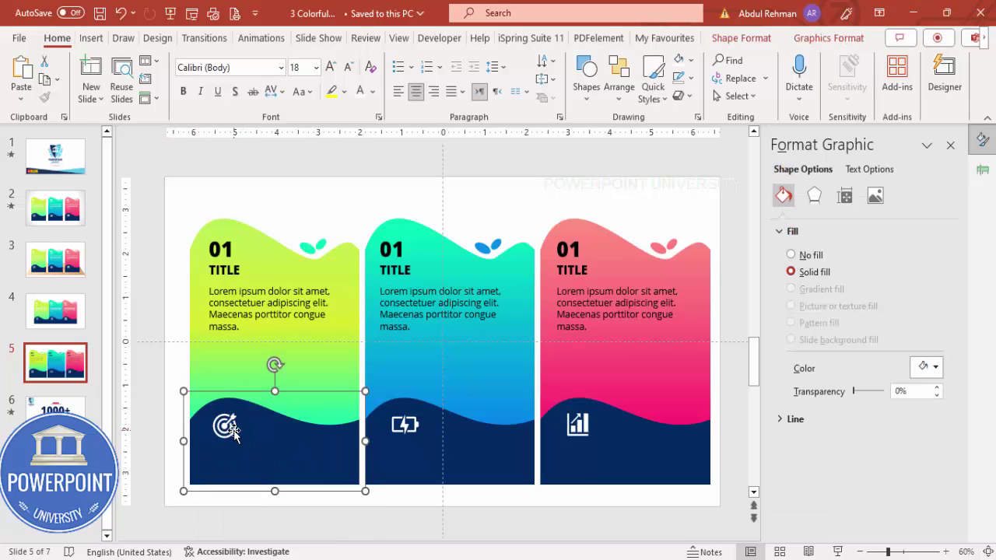
{"action": "left_click", "coordinate": [553, 511]}
{"action": "left_click_drag", "start_coordinate": [542, 501], "coordinate": [345, 382]}
{"action": "key", "text": "ctrl+g"}
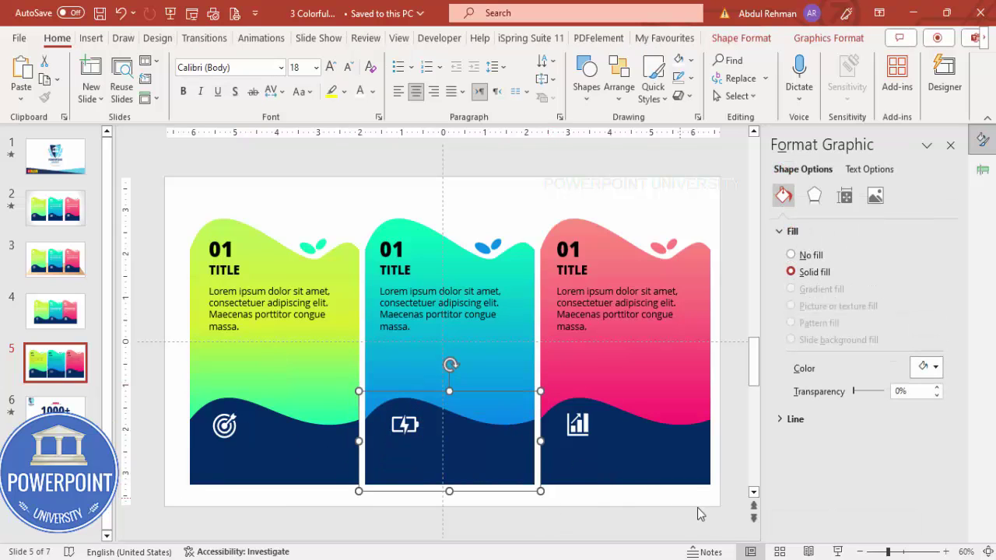
{"action": "left_click_drag", "start_coordinate": [730, 509], "coordinate": [522, 378]}
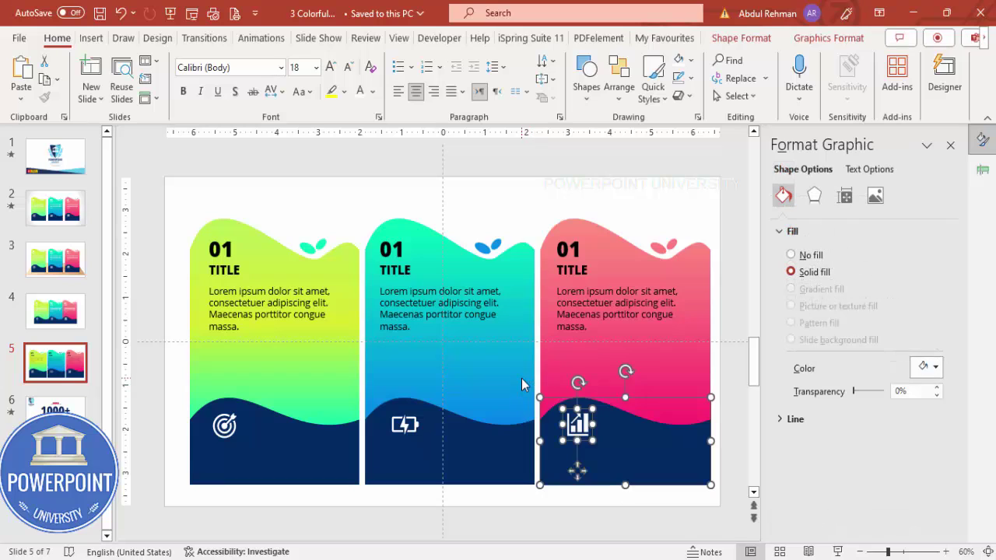
Group the pink wave base with its icon, and the lime card's gradient shape with its 01, TITLE and body text
{"action": "key", "text": "ctrl+g"}
{"action": "left_click_drag", "start_coordinate": [162, 187], "coordinate": [374, 466]}
{"action": "left_click", "coordinate": [236, 210]}
{"action": "left_click", "coordinate": [236, 223]}
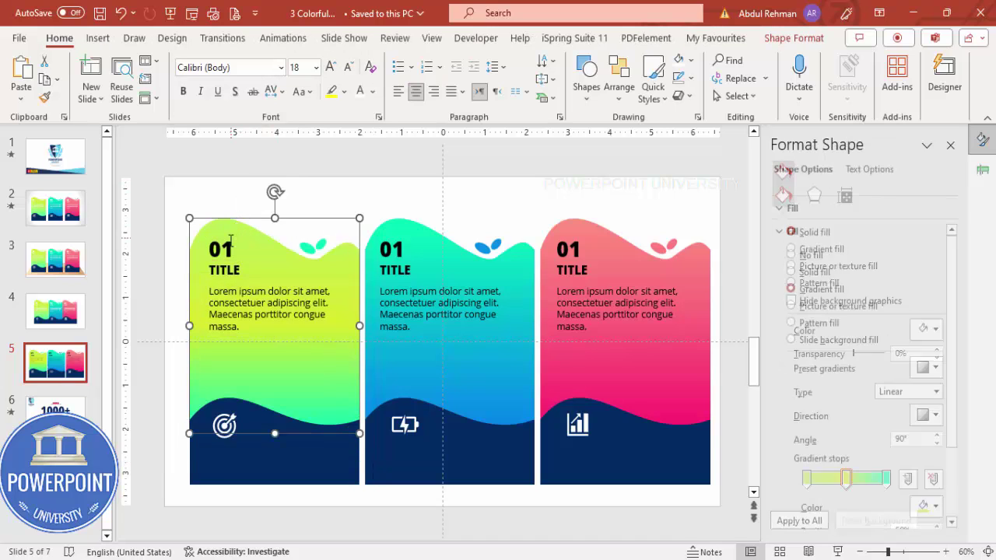
{"action": "left_click", "coordinate": [228, 247], "text": "shift"}
{"action": "left_click", "coordinate": [228, 274], "text": "shift"}
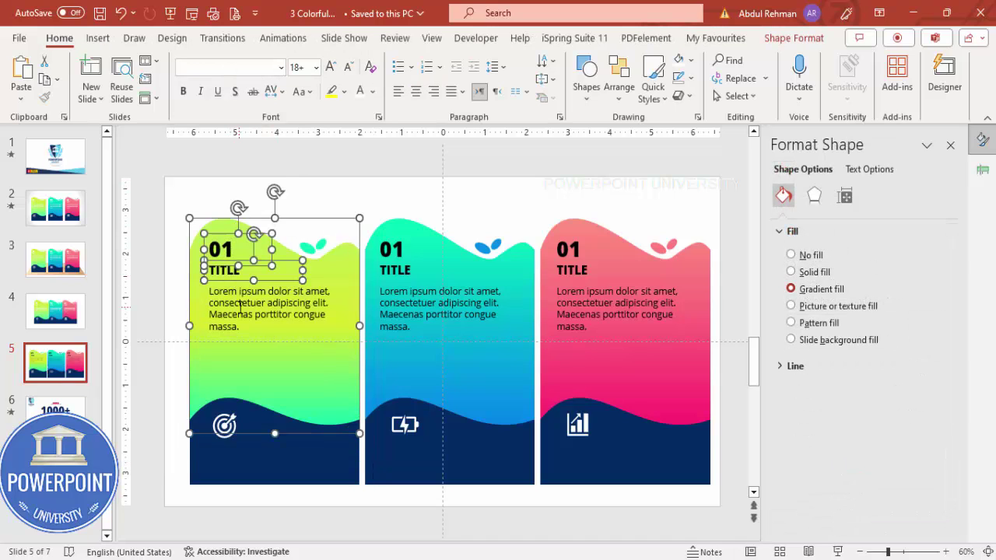
{"action": "left_click", "coordinate": [241, 306], "text": "shift"}
{"action": "key", "text": "ctrl+g"}
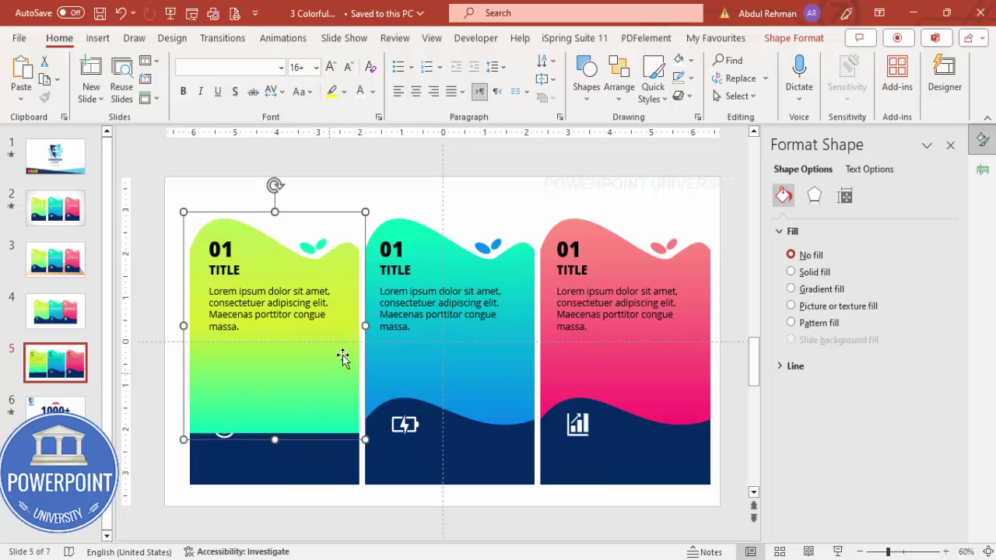
Group the cyan and pink cards' gradient shapes with their 01, TITLE and body text
{"action": "left_click", "coordinate": [401, 248]}
{"action": "left_click", "coordinate": [399, 273], "text": "shift"}
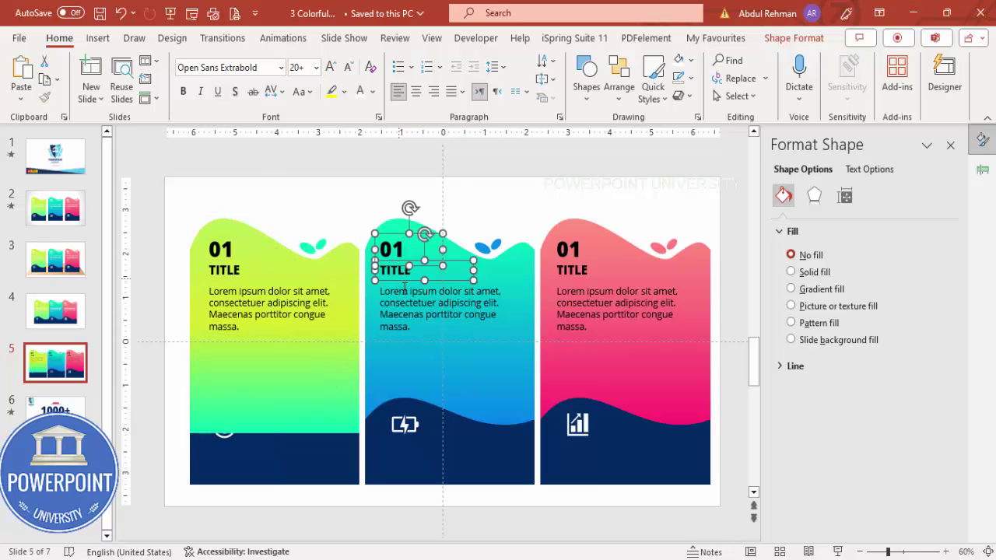
{"action": "left_click", "coordinate": [406, 306], "text": "shift"}
{"action": "left_click", "coordinate": [491, 379], "text": "shift"}
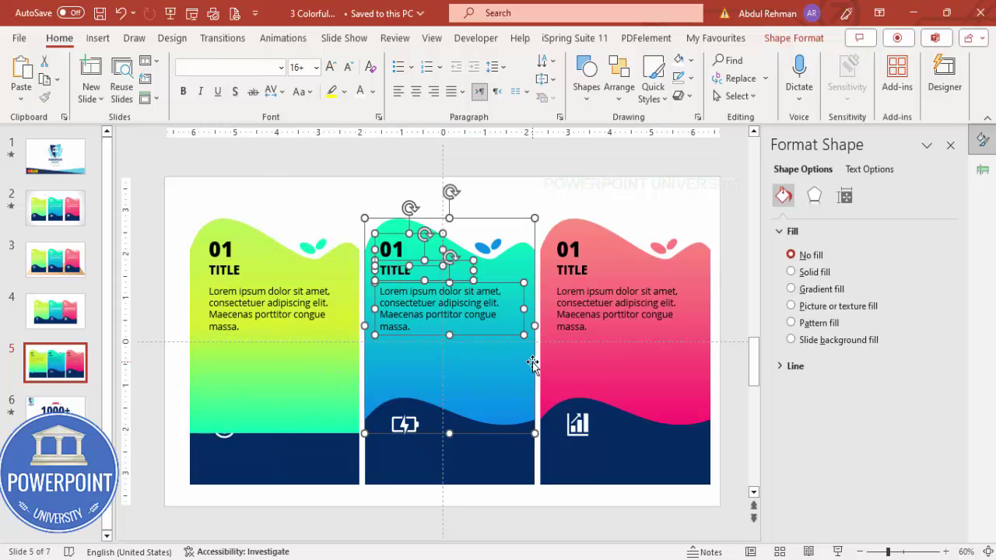
{"action": "key", "text": "ctrl+g"}
{"action": "left_click", "coordinate": [482, 248]}
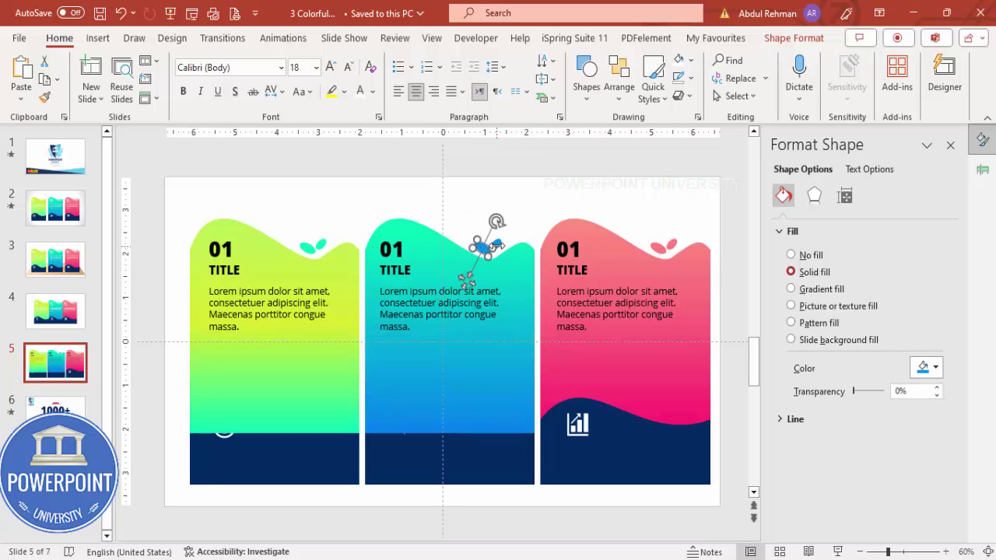
{"action": "left_click", "coordinate": [568, 249]}
{"action": "left_click", "coordinate": [572, 270], "text": "shift"}
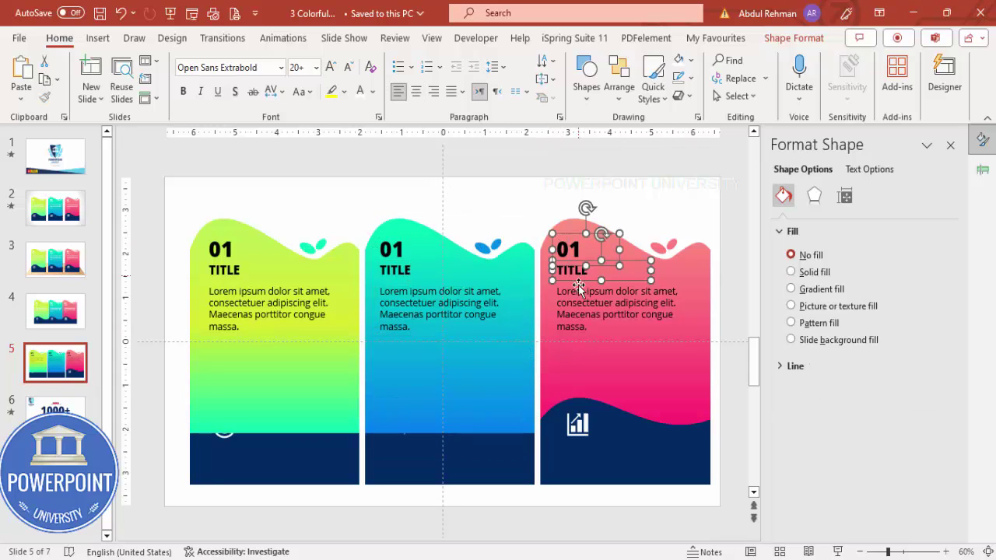
{"action": "left_click", "coordinate": [615, 307], "text": "shift"}
{"action": "left_click", "coordinate": [624, 366], "text": "shift"}
{"action": "key", "text": "ctrl+g"}
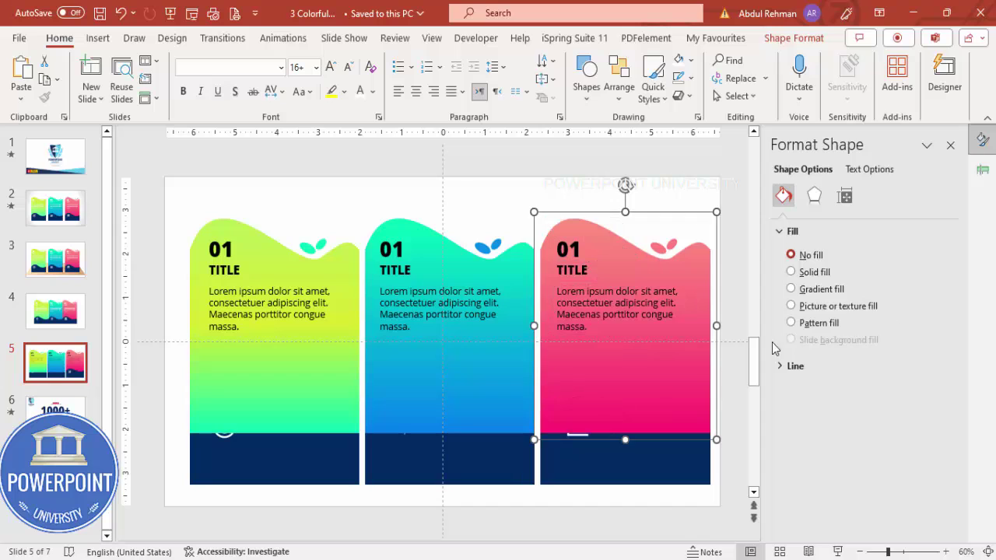
Send the three grouped gradient cards to back so the navy waves and white icons show in front
{"action": "left_click", "coordinate": [498, 374], "text": "shift"}
{"action": "left_click", "coordinate": [327, 385], "text": "shift"}
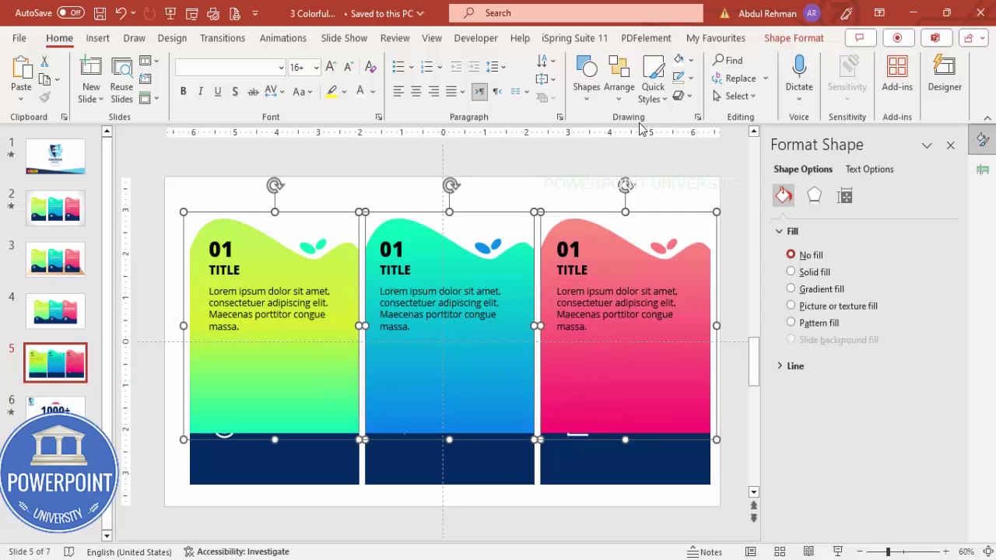
{"action": "left_click", "coordinate": [794, 38]}
{"action": "left_click", "coordinate": [795, 78]}
{"action": "left_click", "coordinate": [759, 122]}
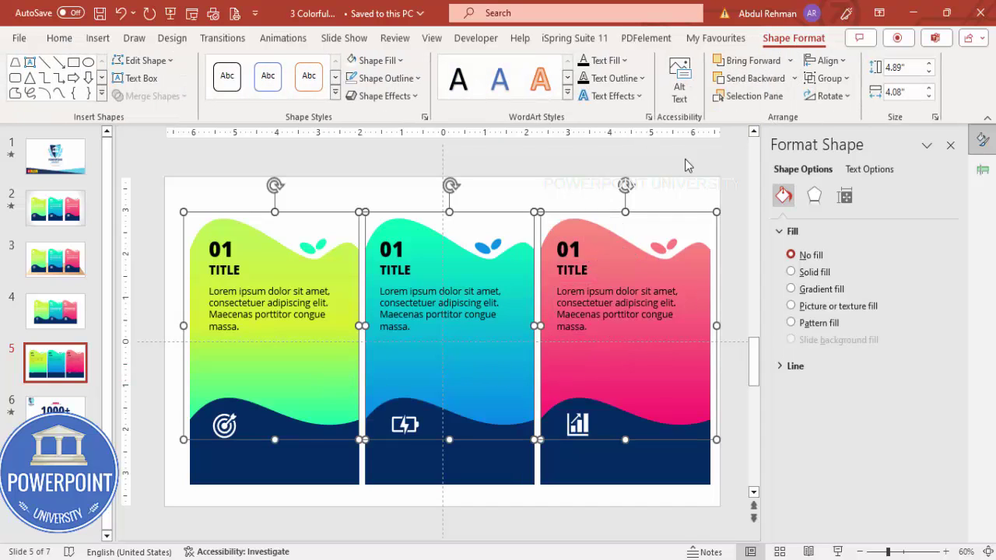
{"action": "left_click", "coordinate": [633, 179]}
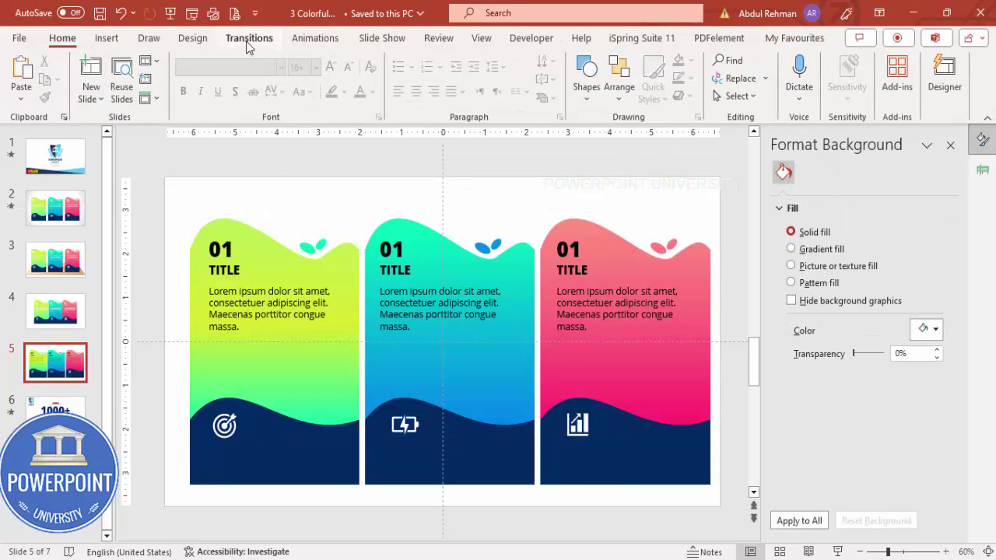
Apply the Fly In entrance to the lime card's navy wave base, with the Animation Pane shown
{"action": "left_click", "coordinate": [315, 37]}
{"action": "left_click", "coordinate": [688, 61]}
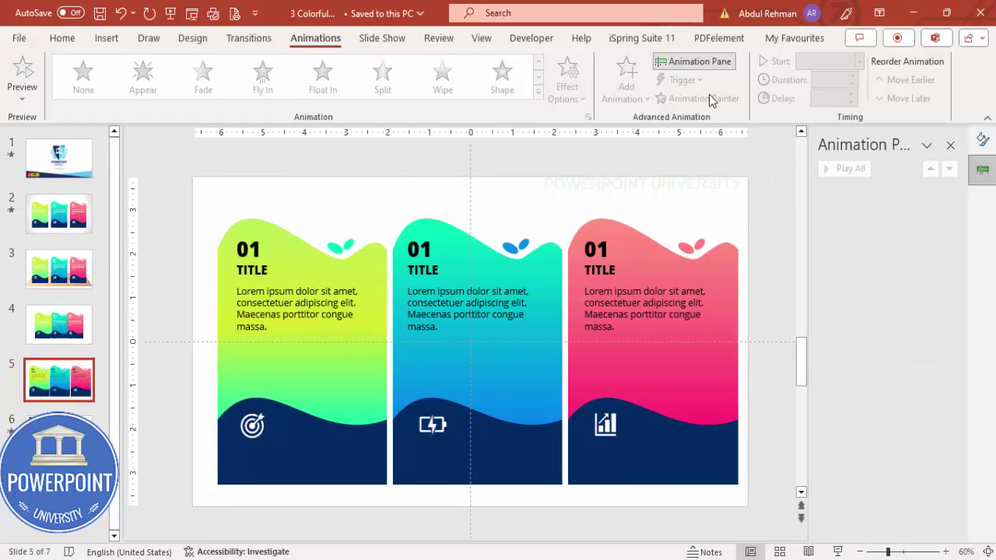
{"action": "left_click", "coordinate": [325, 441]}
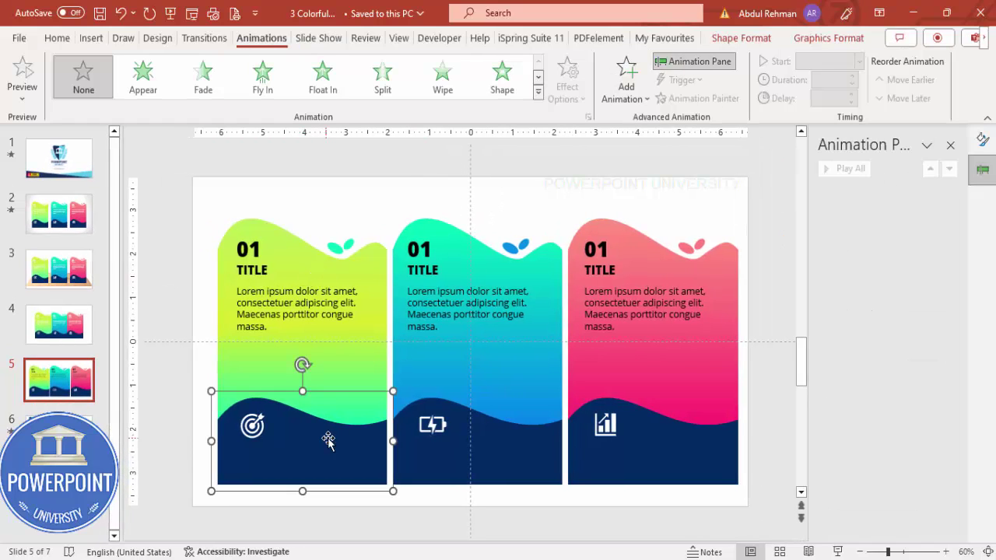
{"action": "left_click", "coordinate": [264, 85]}
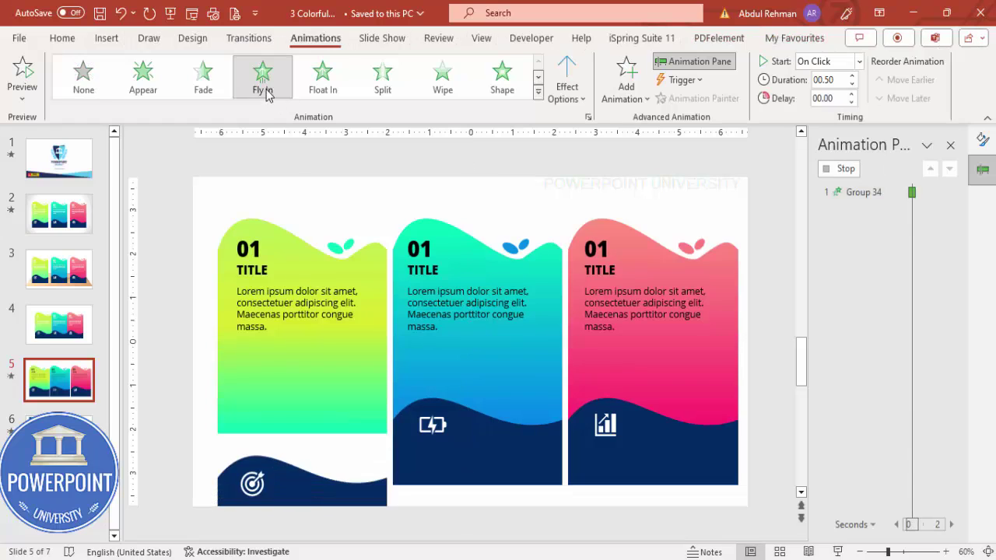
Set the Fly In animation's duration to 0.3 seconds
{"action": "double_click", "coordinate": [866, 194]}
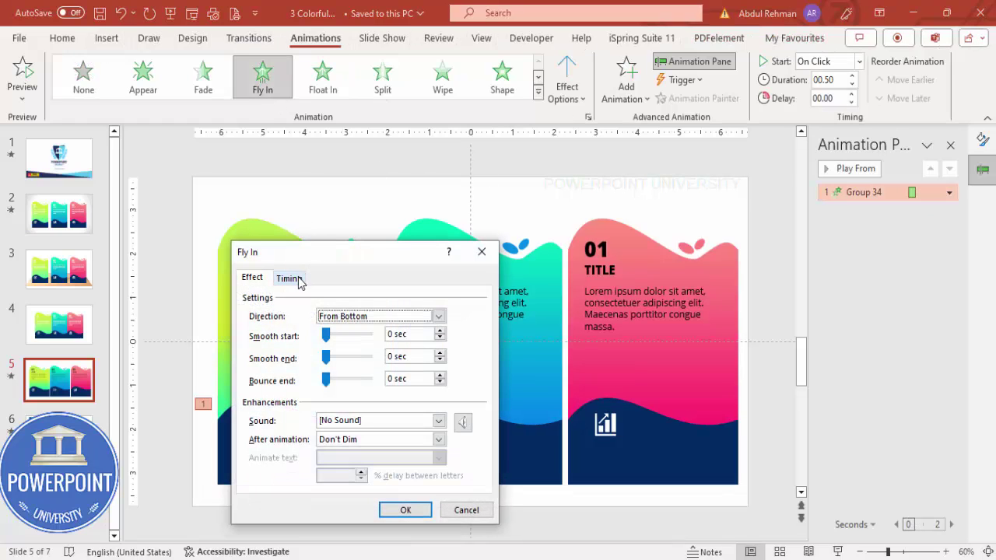
{"action": "left_click", "coordinate": [291, 280]}
{"action": "left_click", "coordinate": [312, 336]}
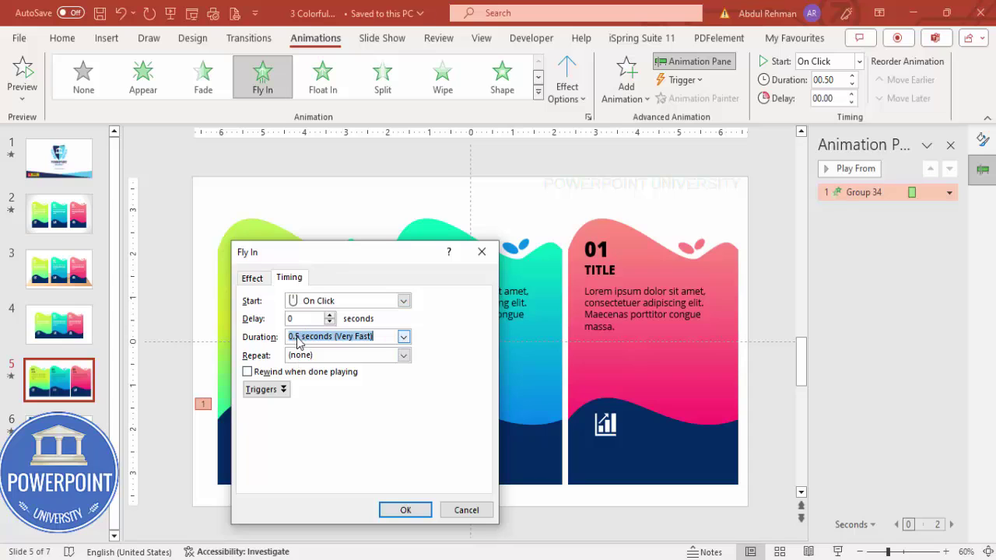
{"action": "left_click", "coordinate": [294, 336]}
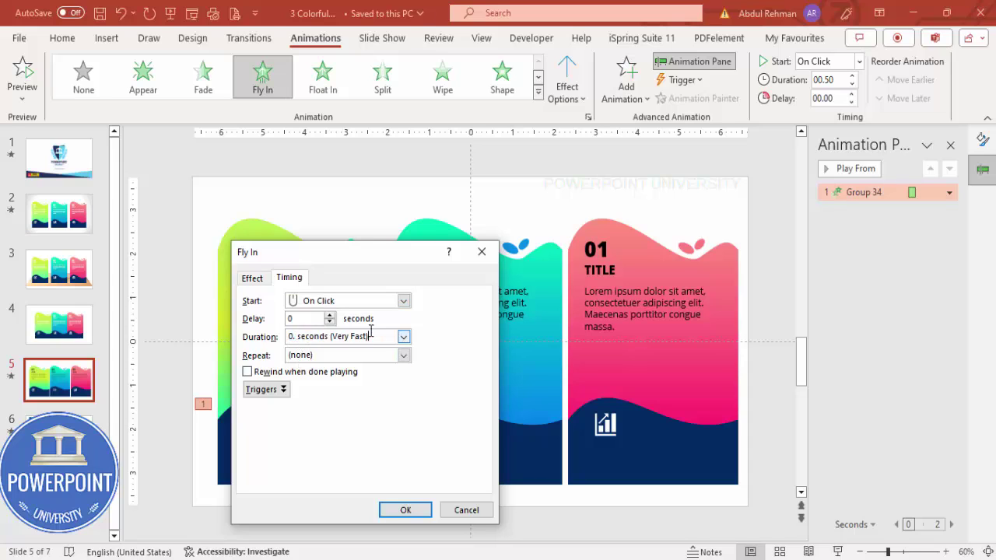
{"action": "key", "text": "ctrl+a"}
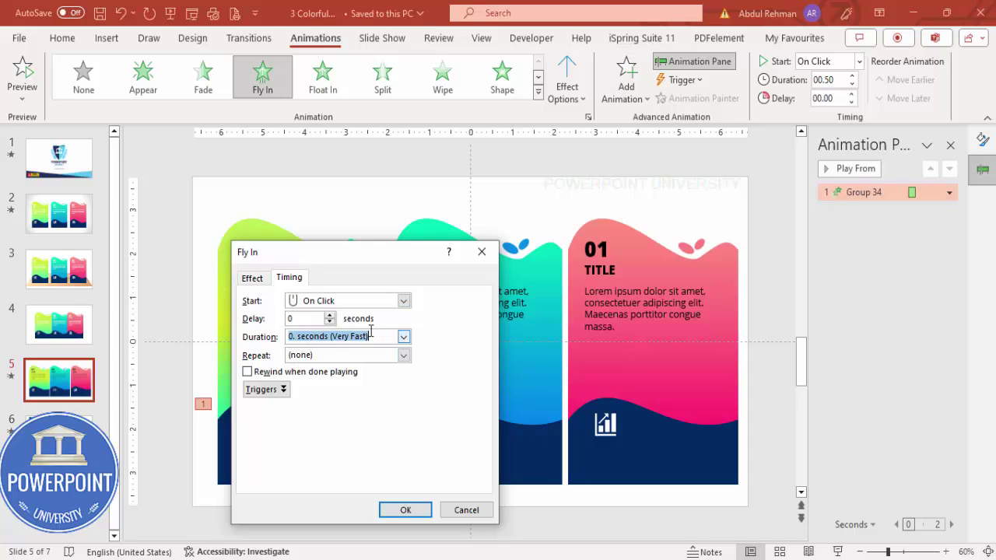
{"action": "left_click", "coordinate": [298, 337]}
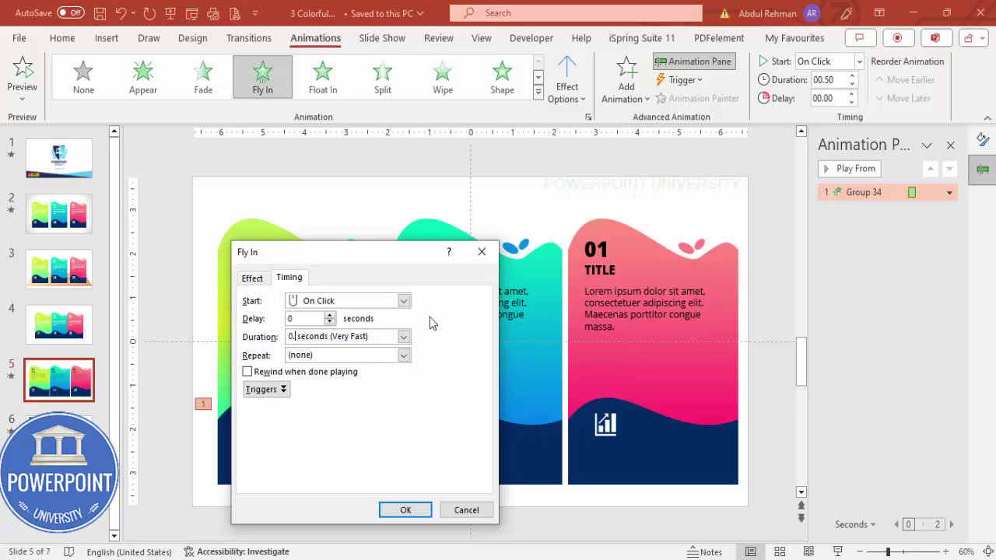
{"action": "type", "text": "3"}
{"action": "key", "text": "Return"}
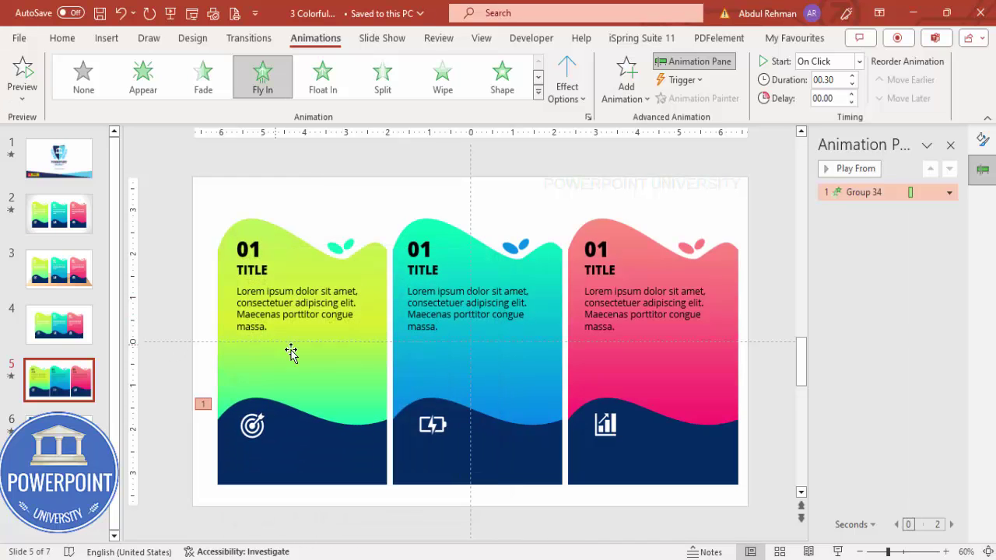
{"action": "left_click", "coordinate": [345, 362]}
Add a Stretch entrance from the bottom to the lime card's gradient top
{"action": "left_click", "coordinate": [626, 84]}
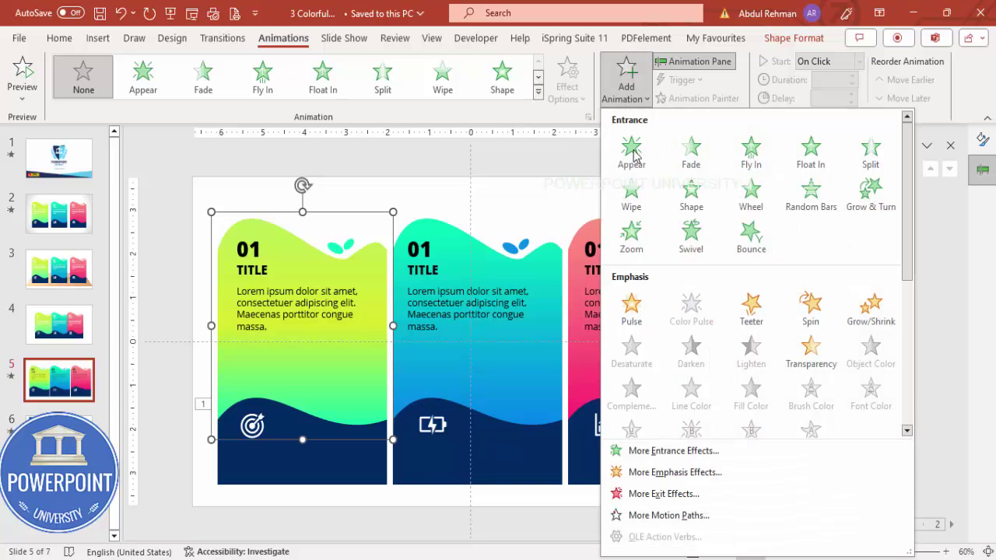
{"action": "left_click", "coordinate": [615, 451]}
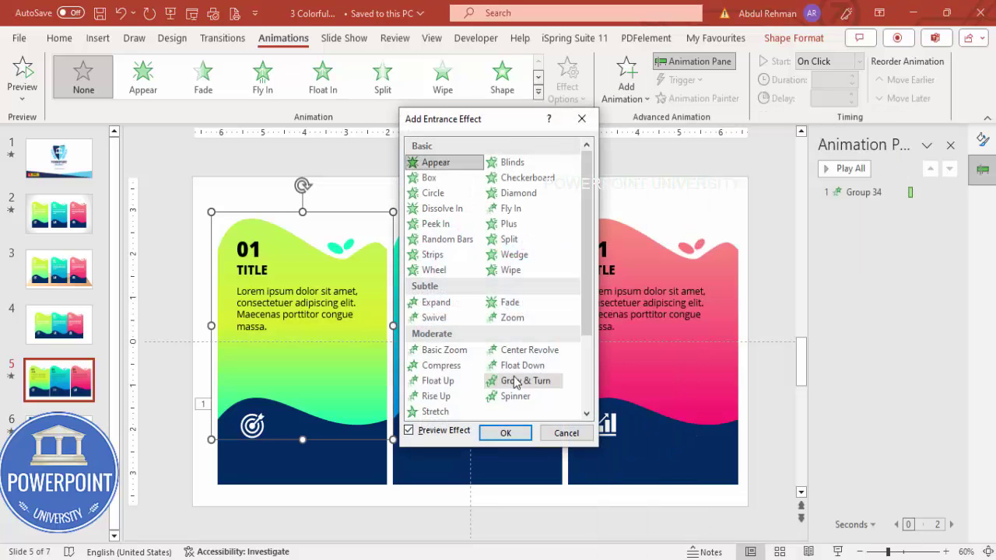
{"action": "left_click", "coordinate": [443, 413]}
{"action": "left_click", "coordinate": [510, 433]}
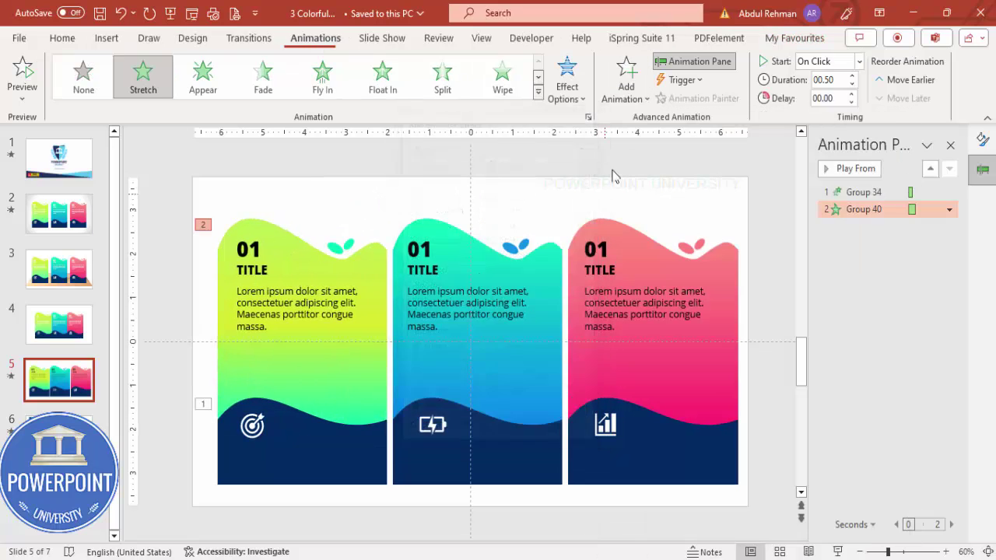
{"action": "left_click", "coordinate": [565, 92]}
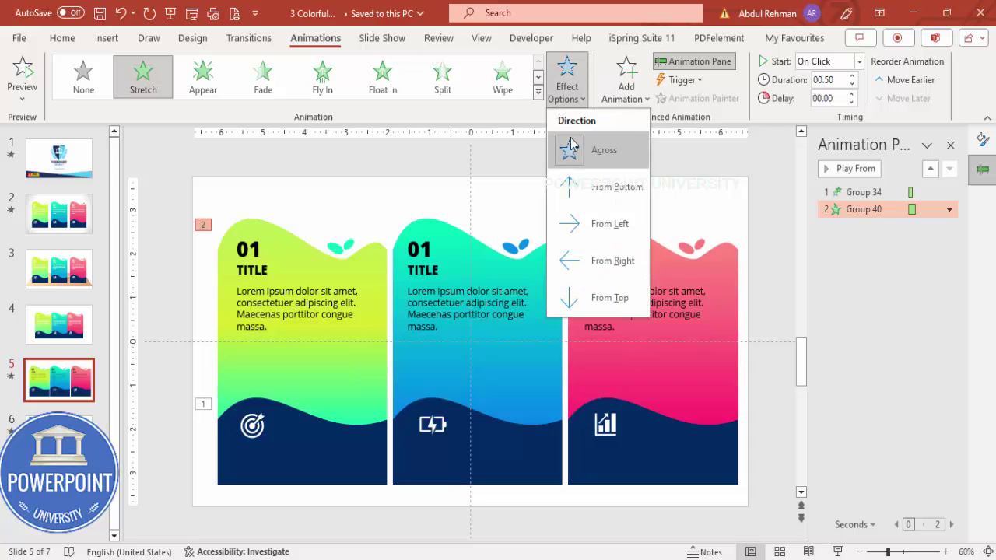
{"action": "left_click", "coordinate": [609, 179]}
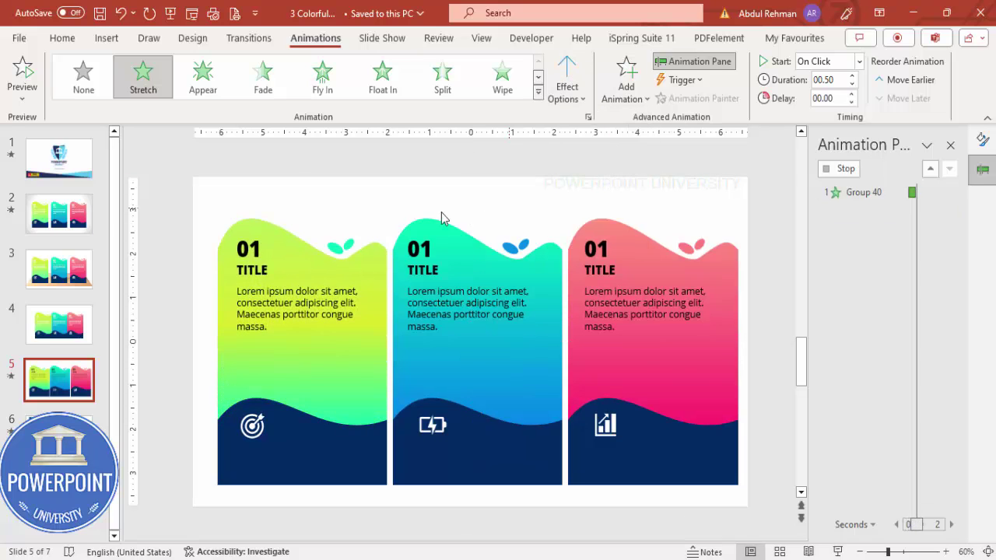
Set the Group 40 Stretch animation to start After Previous
{"action": "left_click", "coordinate": [315, 222]}
{"action": "left_click", "coordinate": [860, 210]}
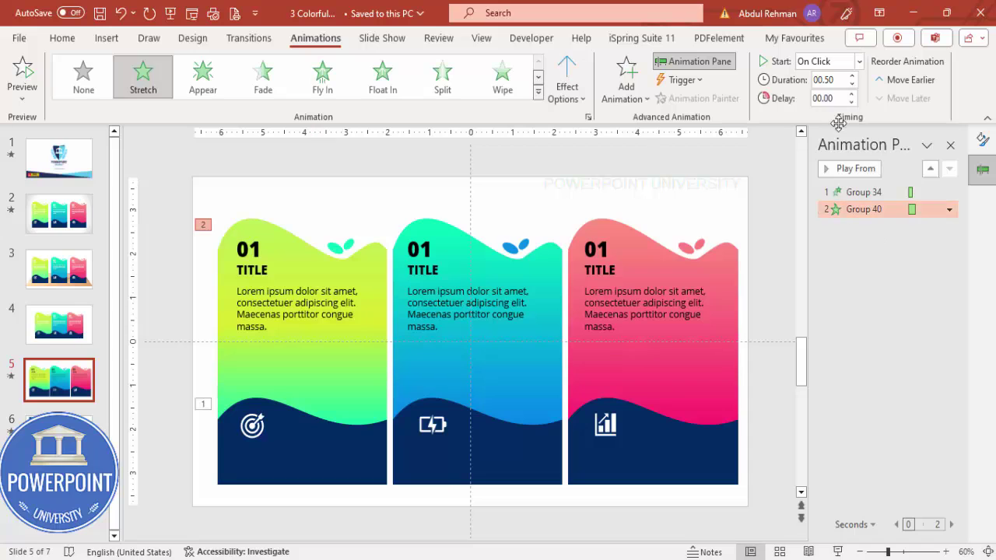
{"action": "left_click", "coordinate": [859, 61]}
{"action": "left_click", "coordinate": [831, 116]}
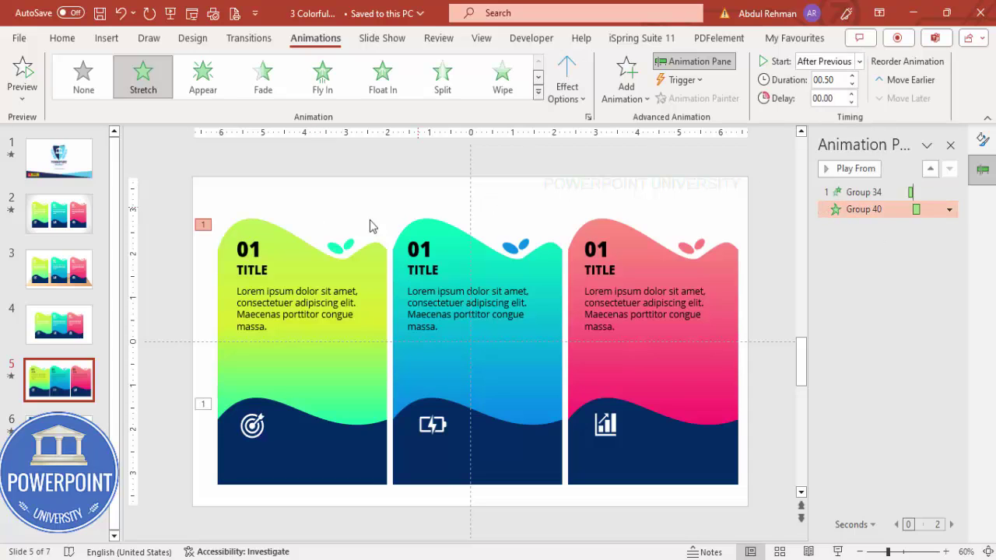
{"action": "left_click", "coordinate": [320, 219]}
{"action": "left_click_drag", "start_coordinate": [310, 218], "coordinate": [365, 272]}
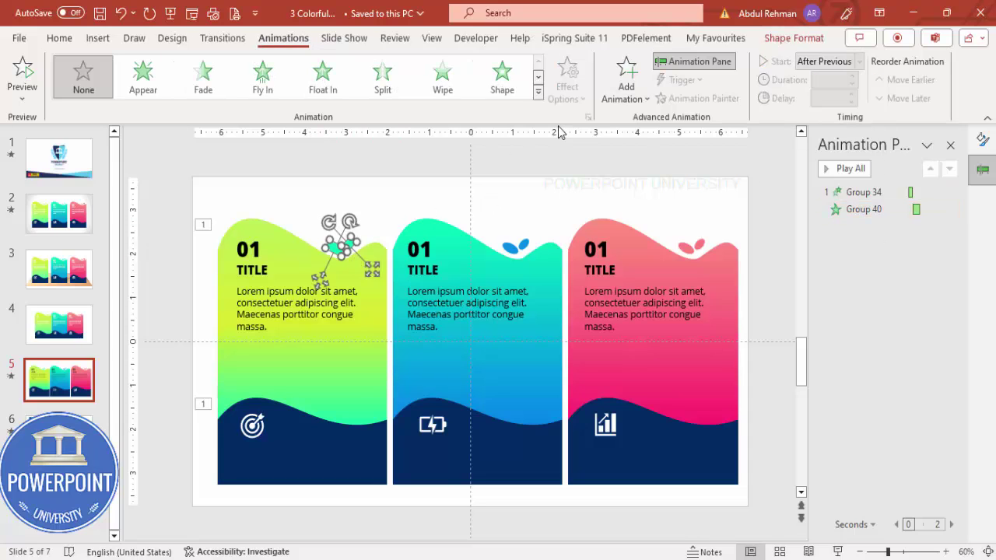
Add a Basic Zoom entrance with the Out direction to the lime card's two leaves
{"action": "left_click", "coordinate": [626, 82]}
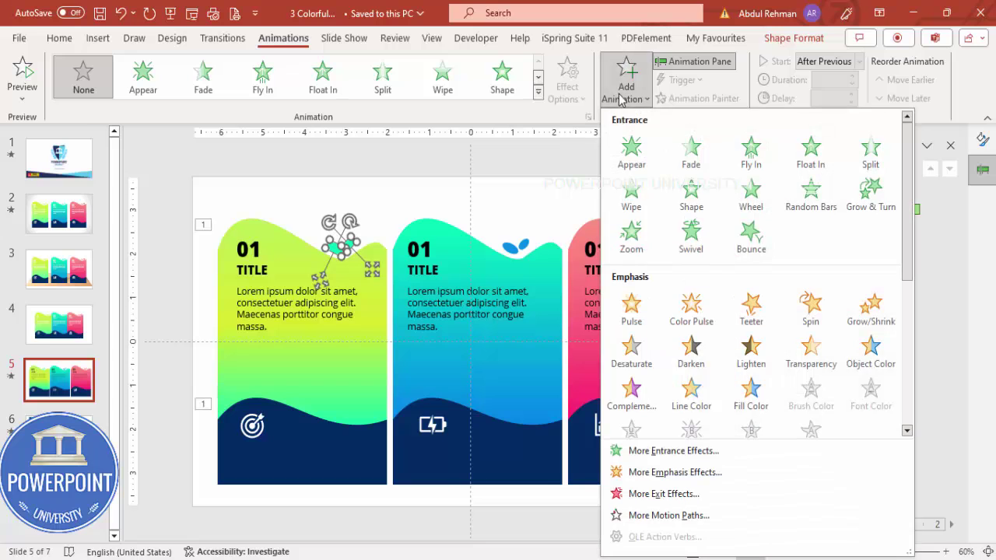
{"action": "left_click", "coordinate": [671, 451]}
{"action": "left_click", "coordinate": [443, 350]}
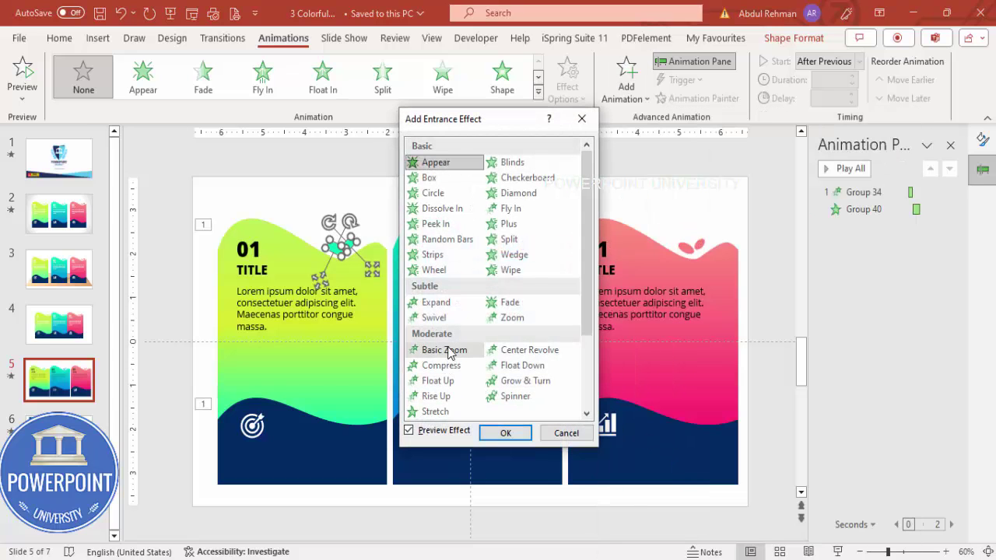
{"action": "left_click", "coordinate": [505, 432]}
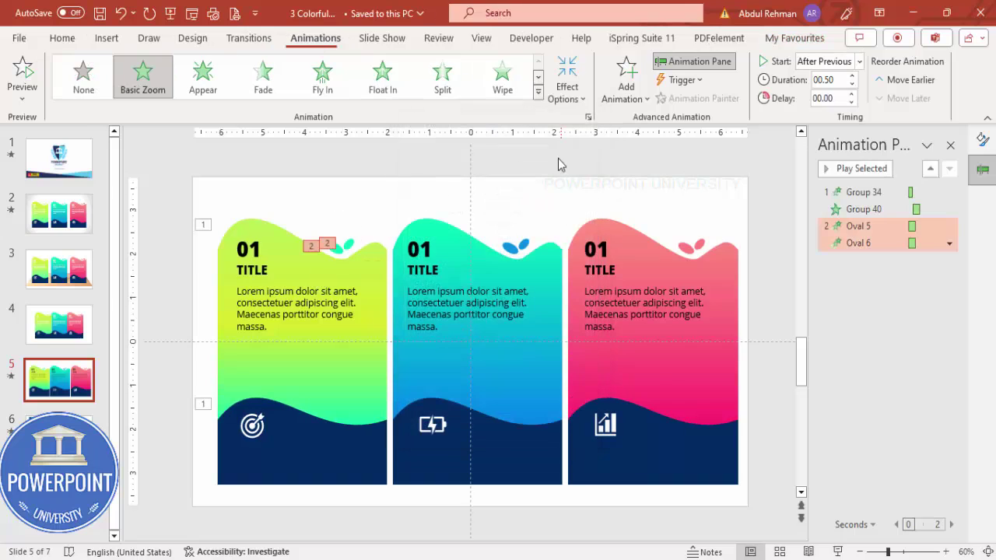
{"action": "left_click", "coordinate": [567, 82]}
{"action": "left_click", "coordinate": [635, 253]}
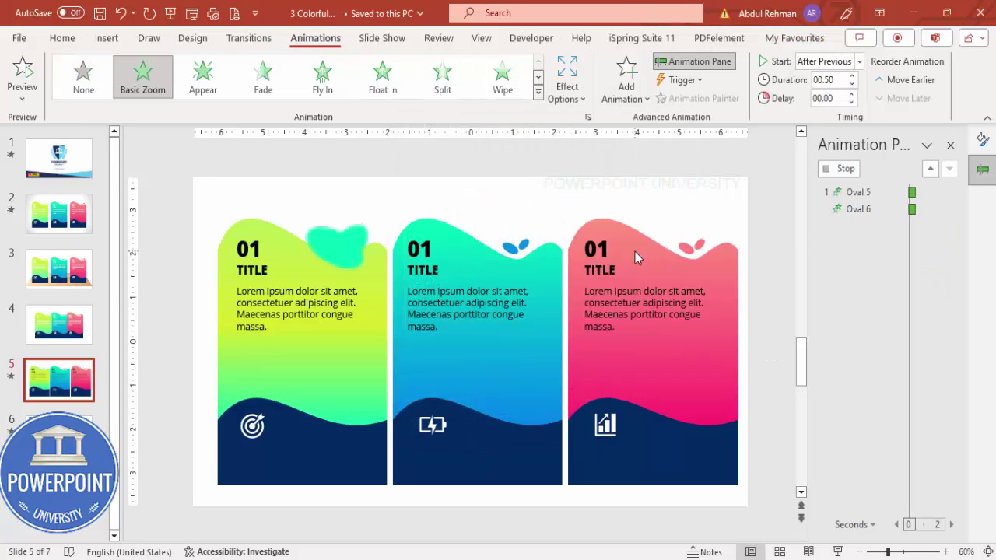
Set the Oval 5 zoom to start After Previous and preview all the slide's animations
{"action": "left_click", "coordinate": [854, 226]}
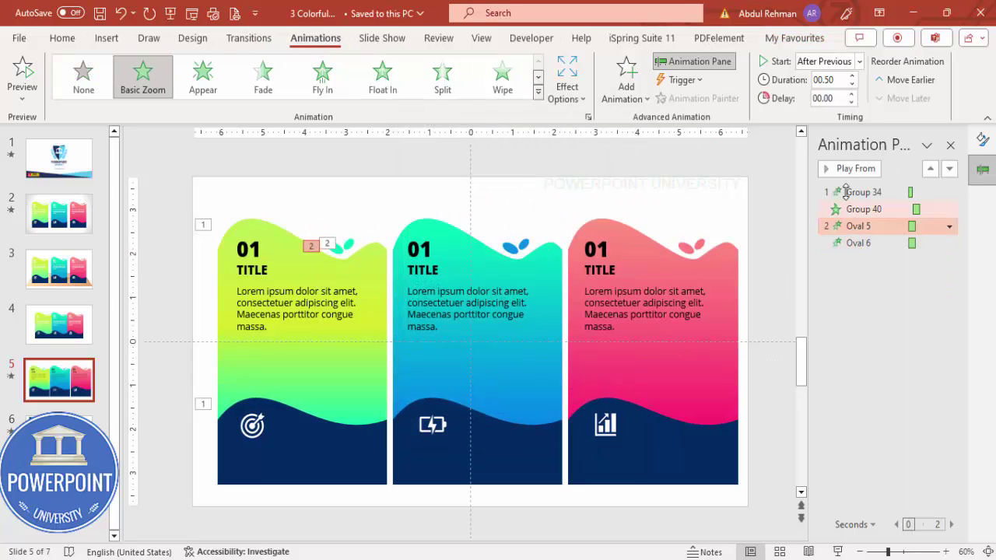
{"action": "left_click", "coordinate": [859, 60]}
{"action": "left_click", "coordinate": [831, 116]}
{"action": "left_click", "coordinate": [750, 167]}
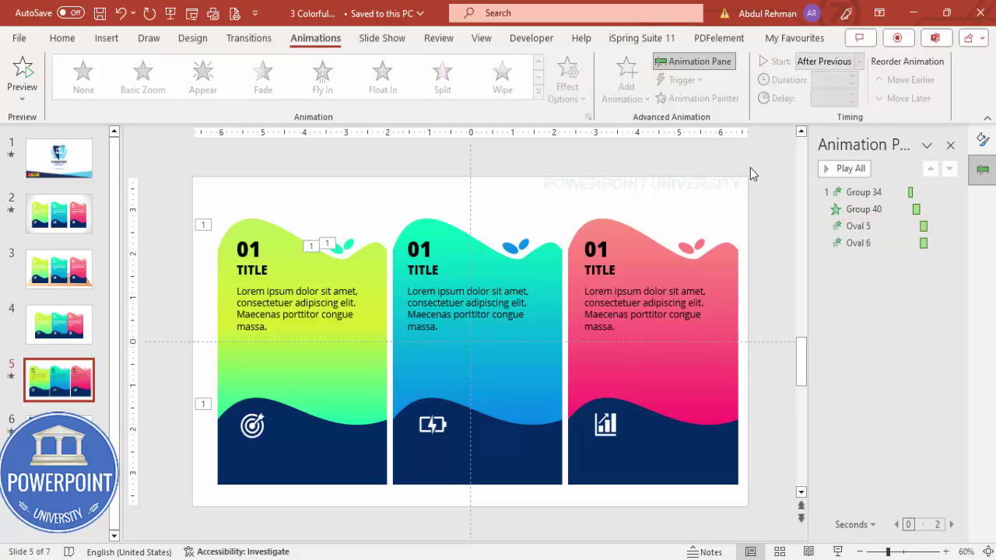
{"action": "left_click", "coordinate": [836, 169]}
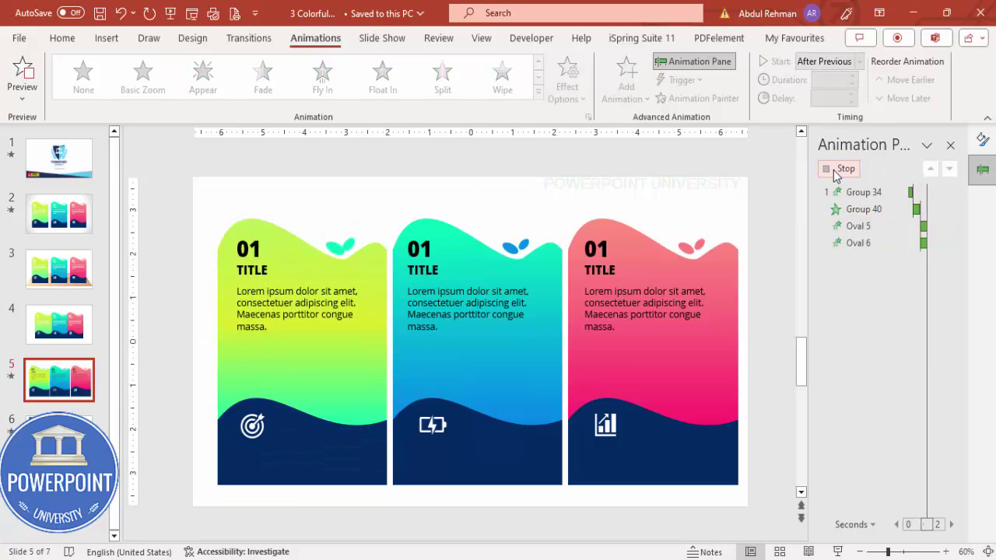
Use Animation Painter to copy Fly In to the cyan wave base and Stretch to its top part
{"action": "left_click", "coordinate": [348, 435]}
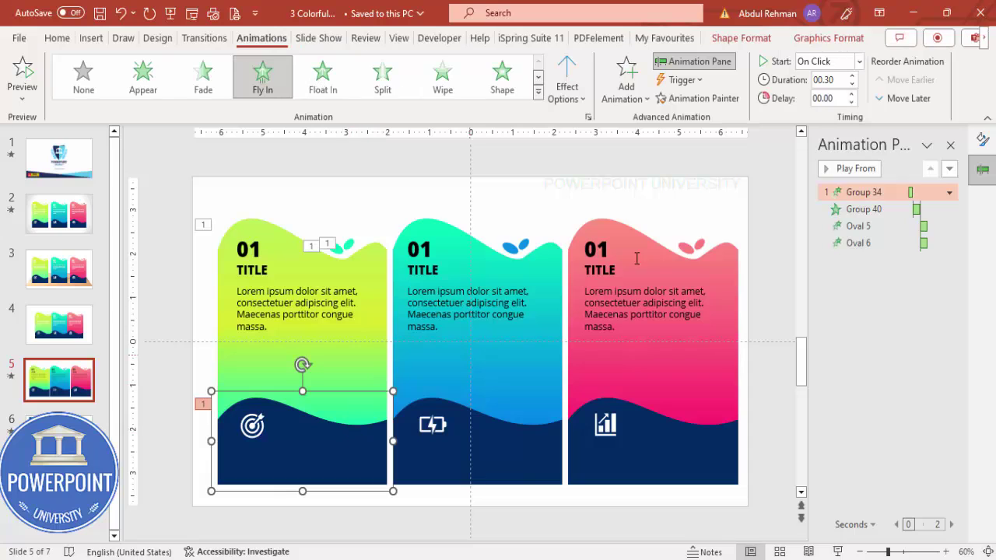
{"action": "left_click", "coordinate": [704, 100]}
{"action": "left_click", "coordinate": [527, 458]}
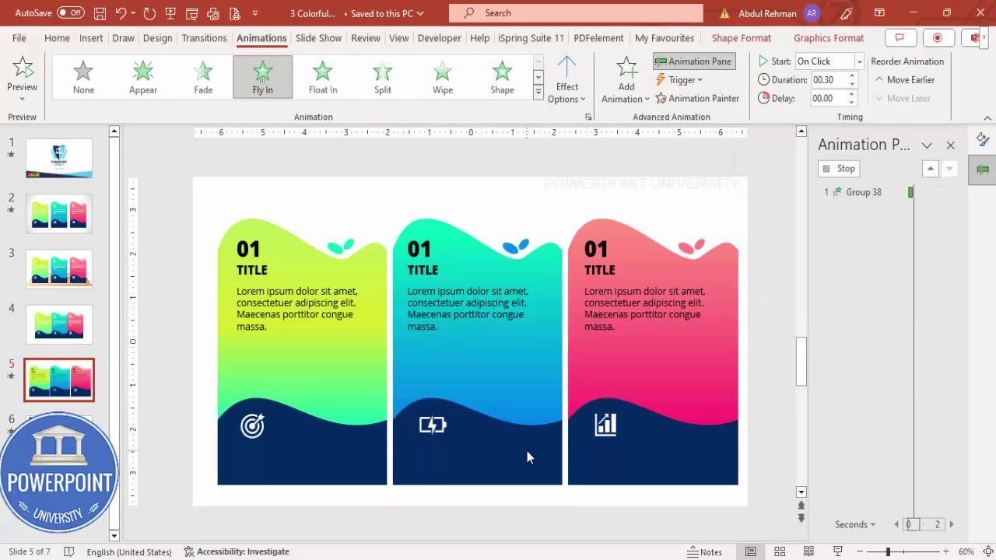
{"action": "left_click", "coordinate": [363, 350]}
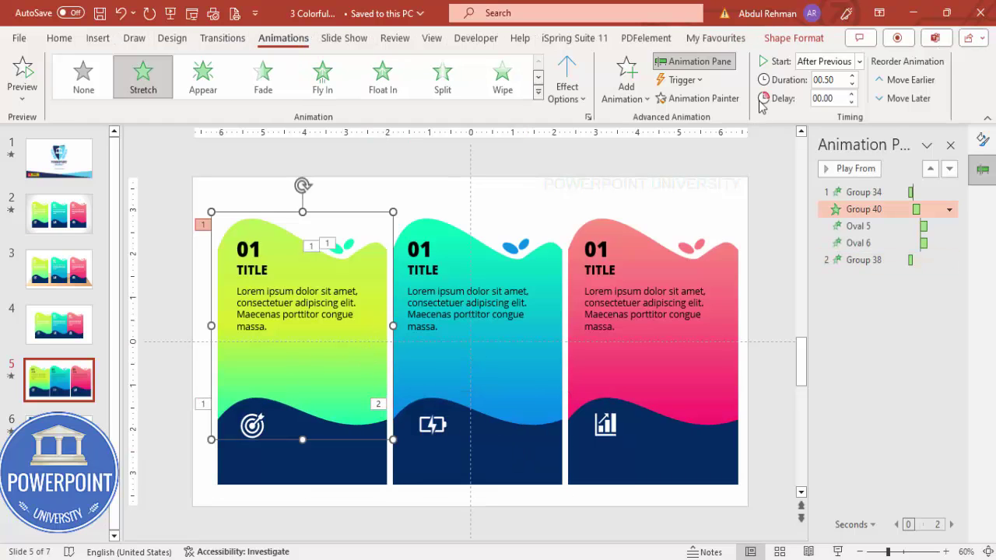
{"action": "left_click", "coordinate": [718, 101]}
{"action": "left_click", "coordinate": [527, 371]}
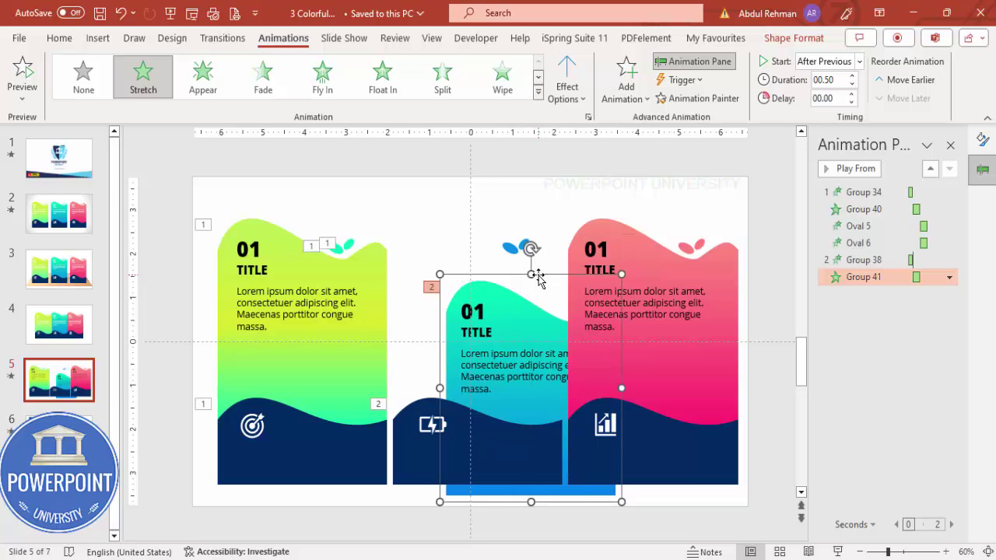
{"action": "left_click_drag", "start_coordinate": [551, 195], "coordinate": [494, 288]}
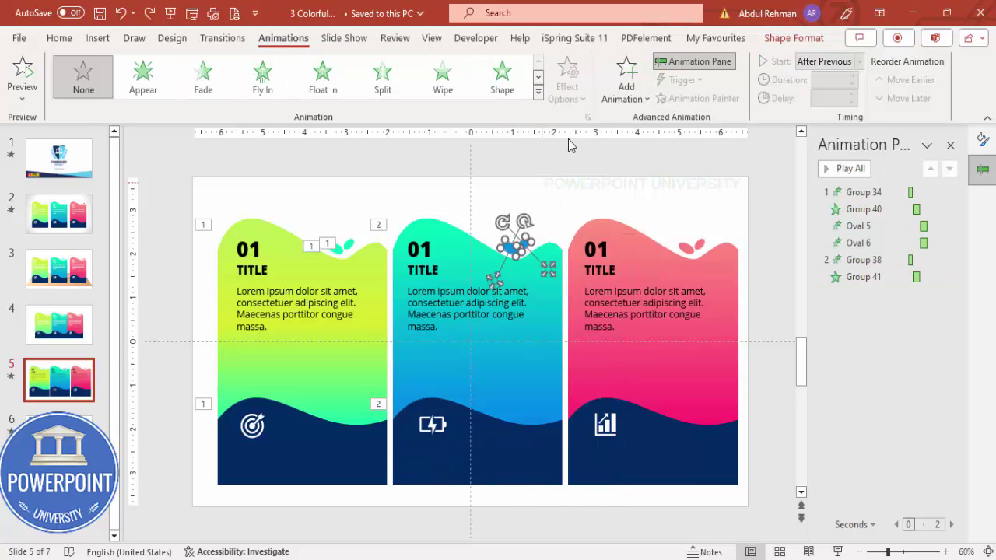